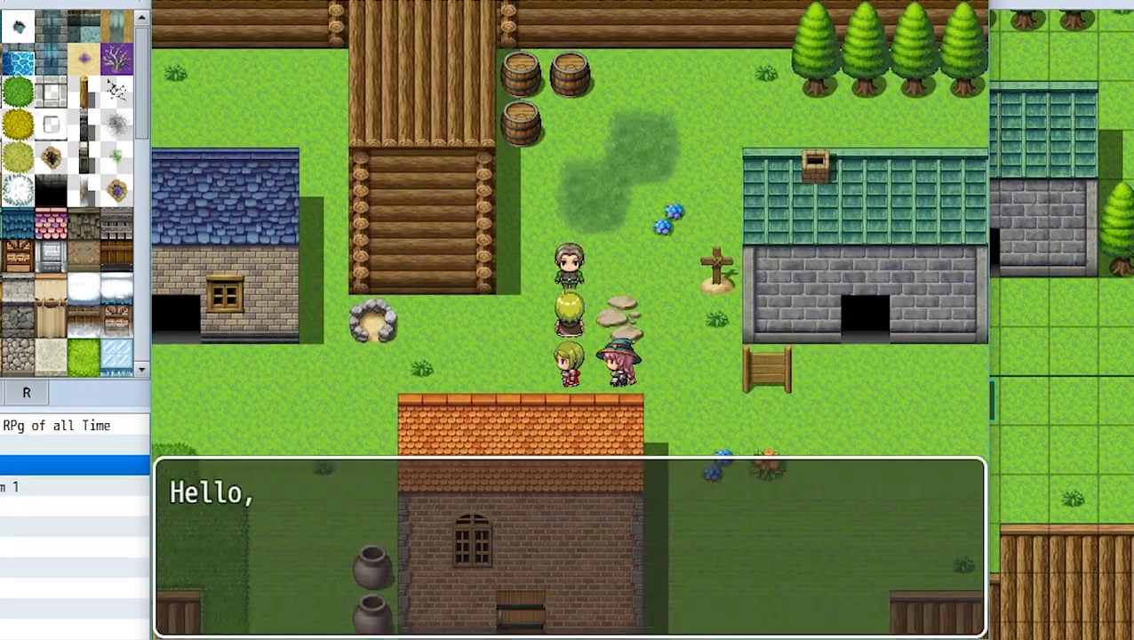
Step: Playtest the dialogue with the villager by the log stairs and with the guard at the orange-roofed house door
{"action": "key", "text": "Return"}
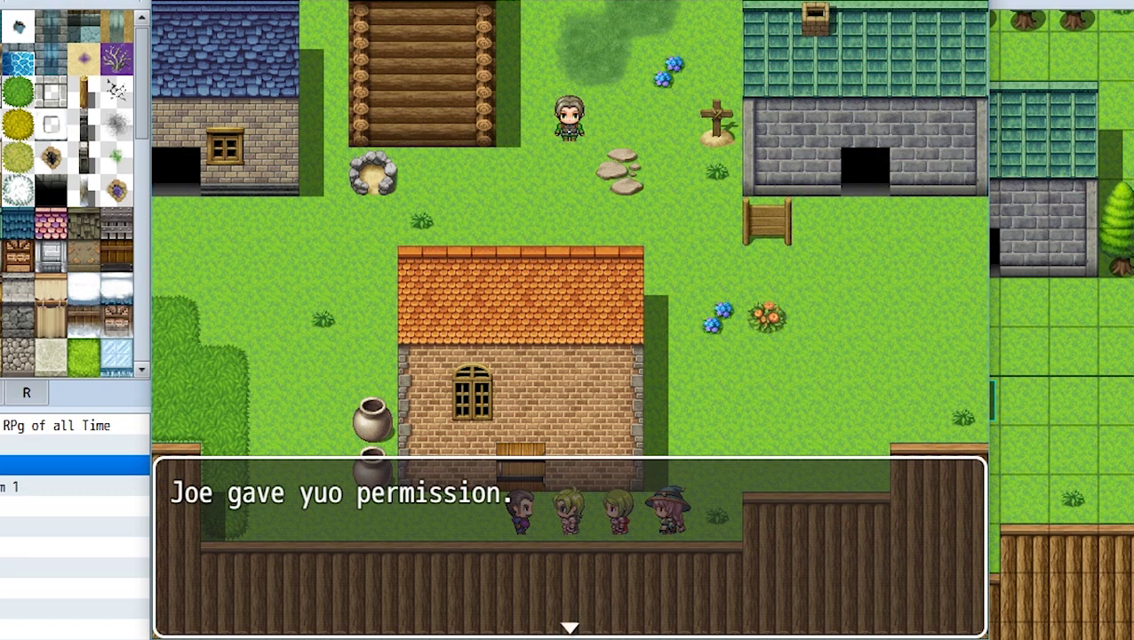
{"action": "key", "text": "Return"}
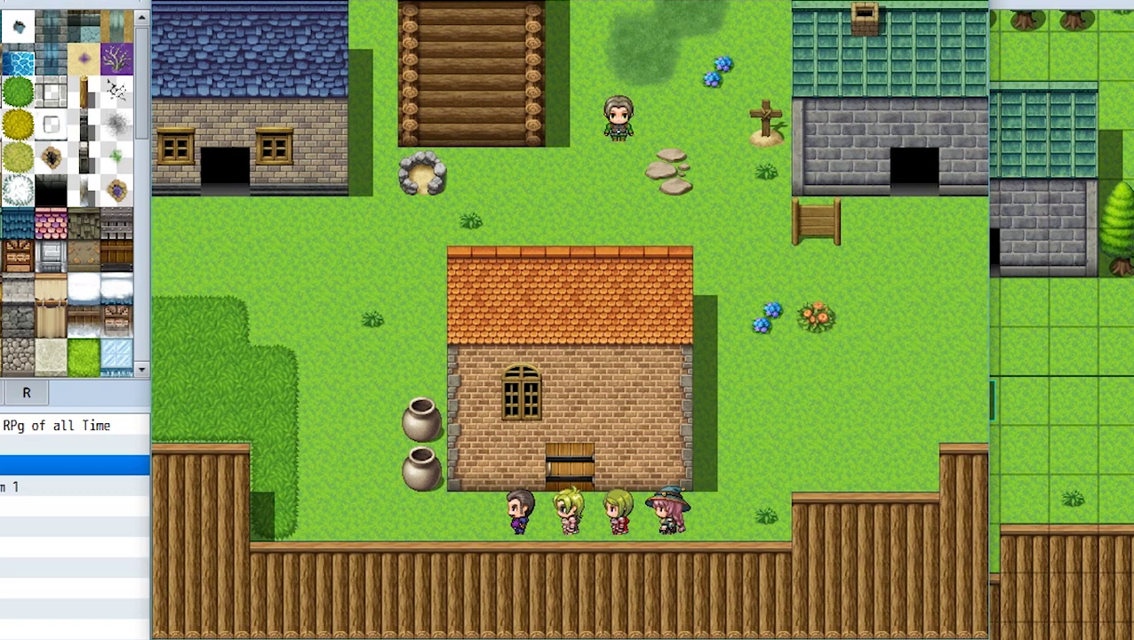
{"action": "key", "text": "Return"}
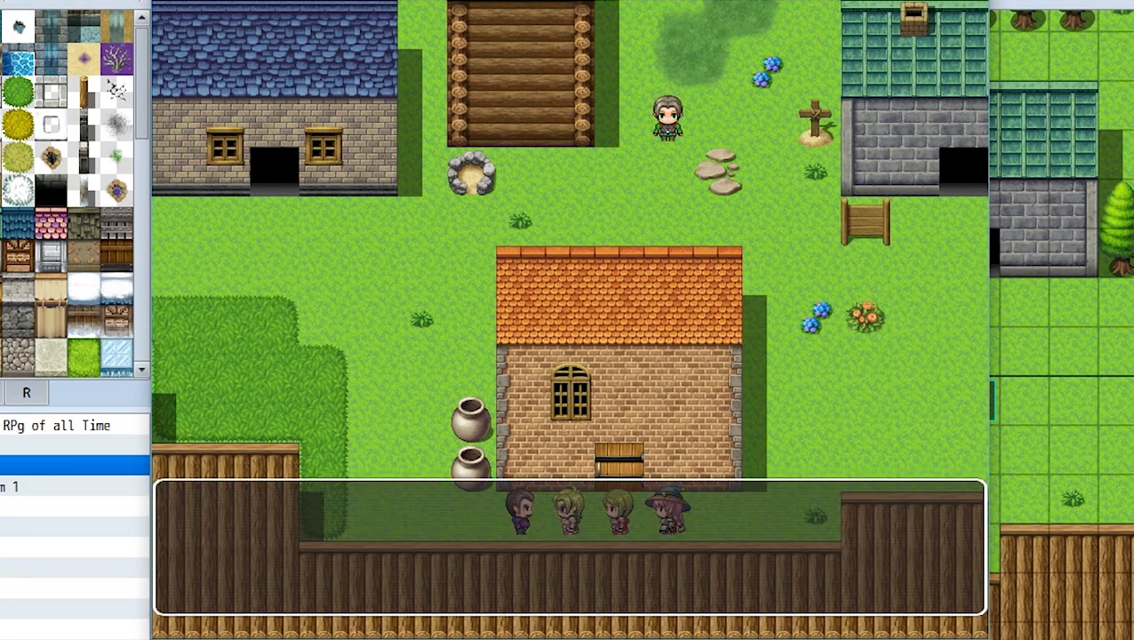
{"action": "key", "text": "Return"}
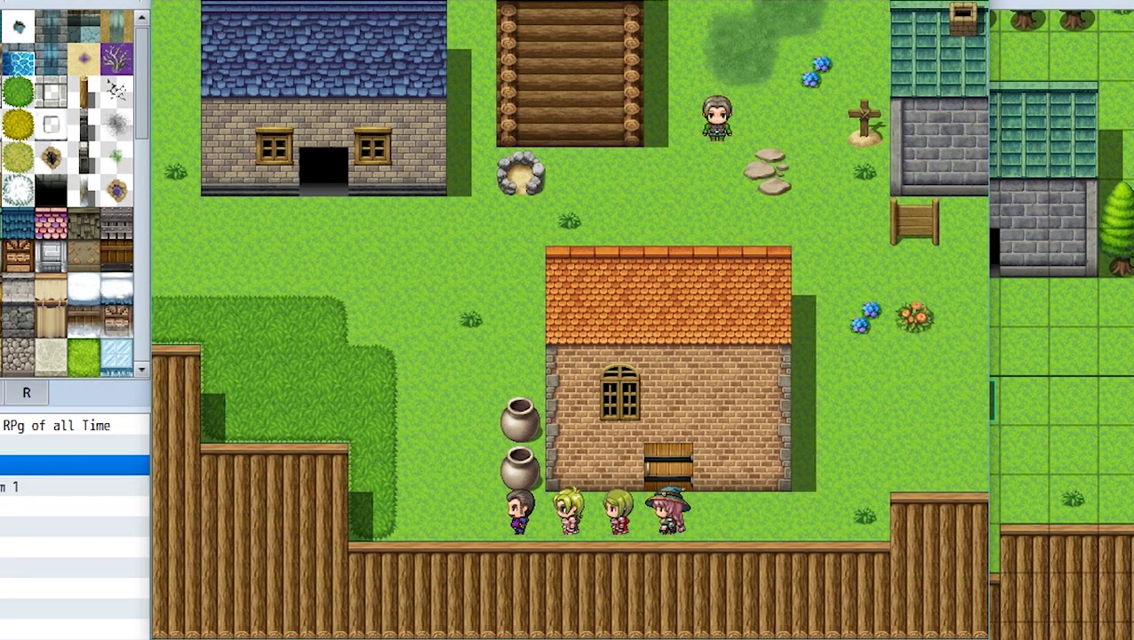
{"action": "key", "text": "Return"}
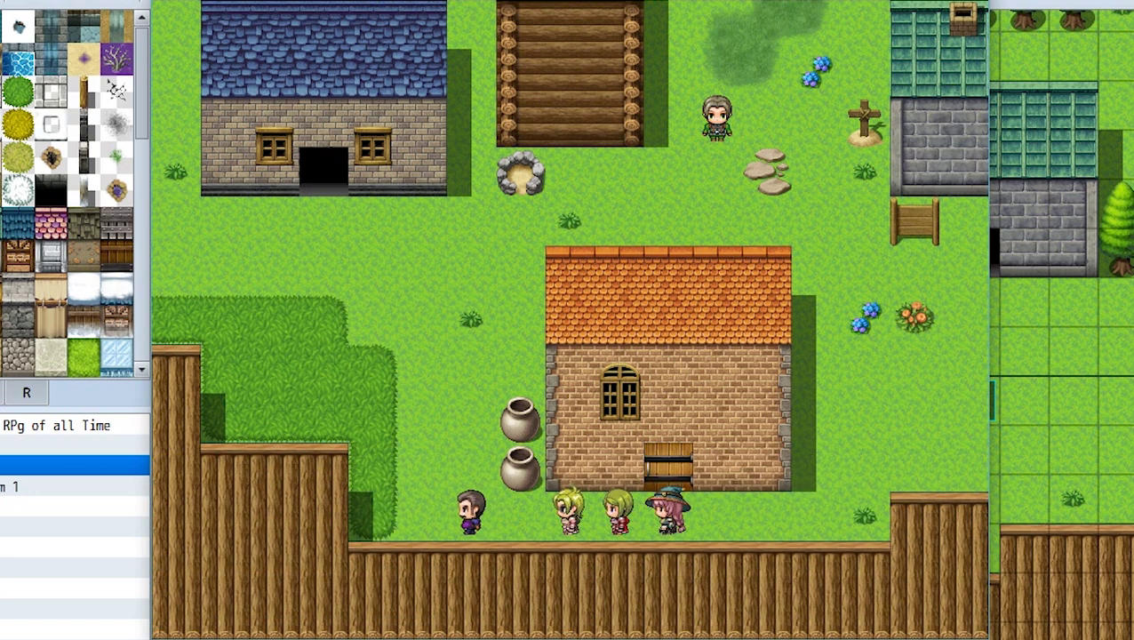
Step: Walk the party through the orange-roofed house's door and back out into the town
{"action": "key", "text": "Right"}
{"action": "key", "text": "Right"}
{"action": "key", "text": "Up"}
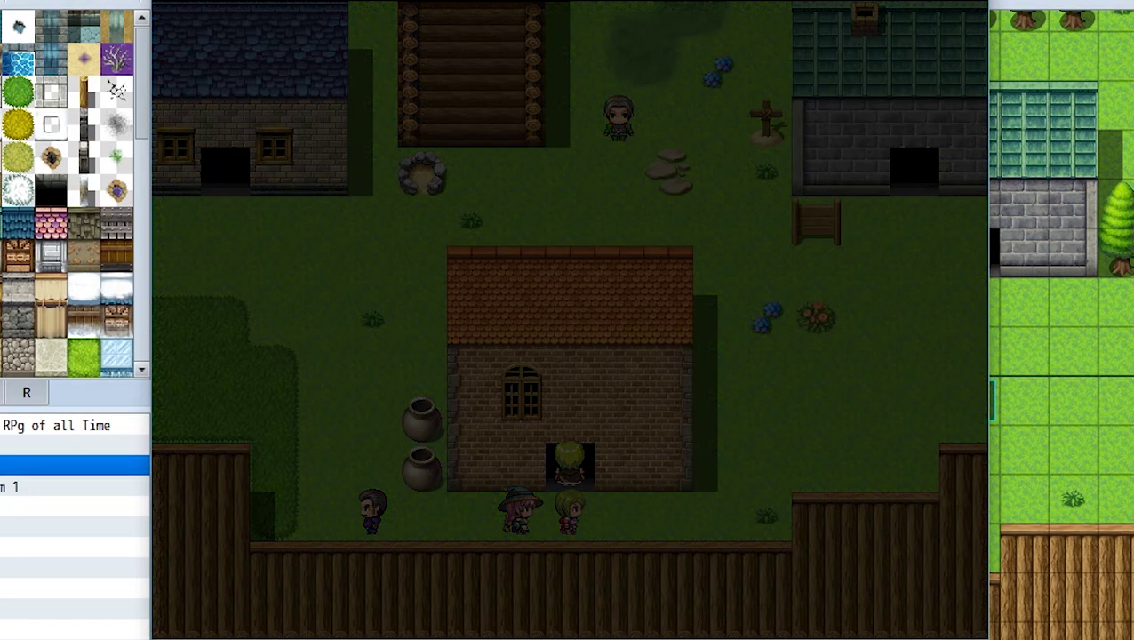
{"action": "key", "text": "Up"}
{"action": "key", "text": "Up"}
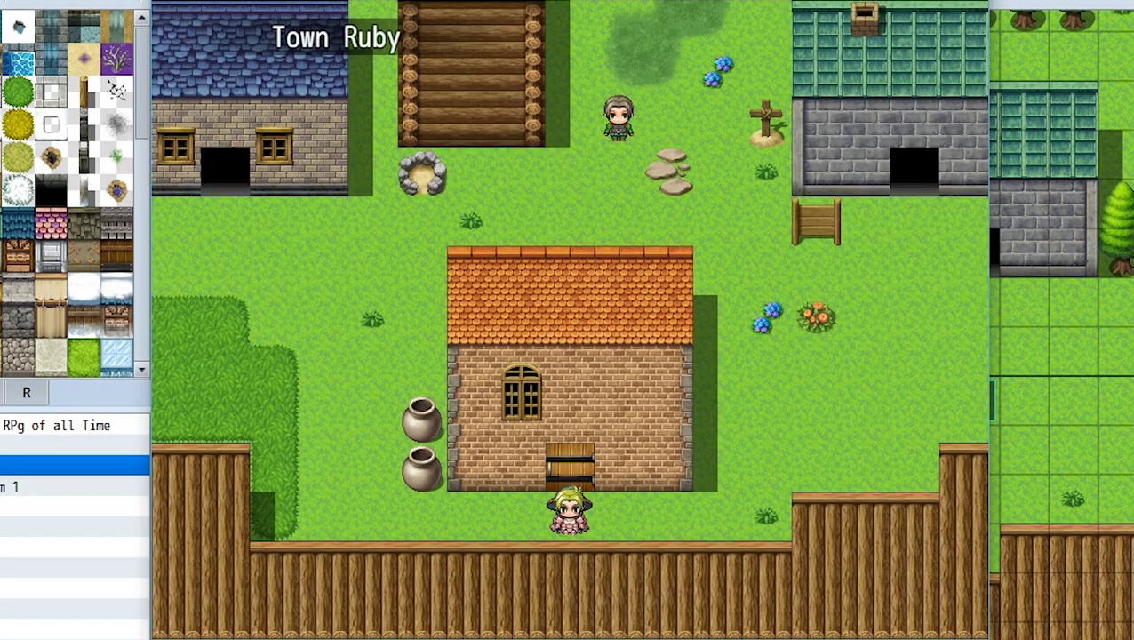
Step: Walk the party back and forth in front of the house door to check the guard's position
{"action": "key", "text": "Left"}
{"action": "key", "text": "Left"}
{"action": "key", "text": "Left"}
{"action": "key", "text": "Left"}
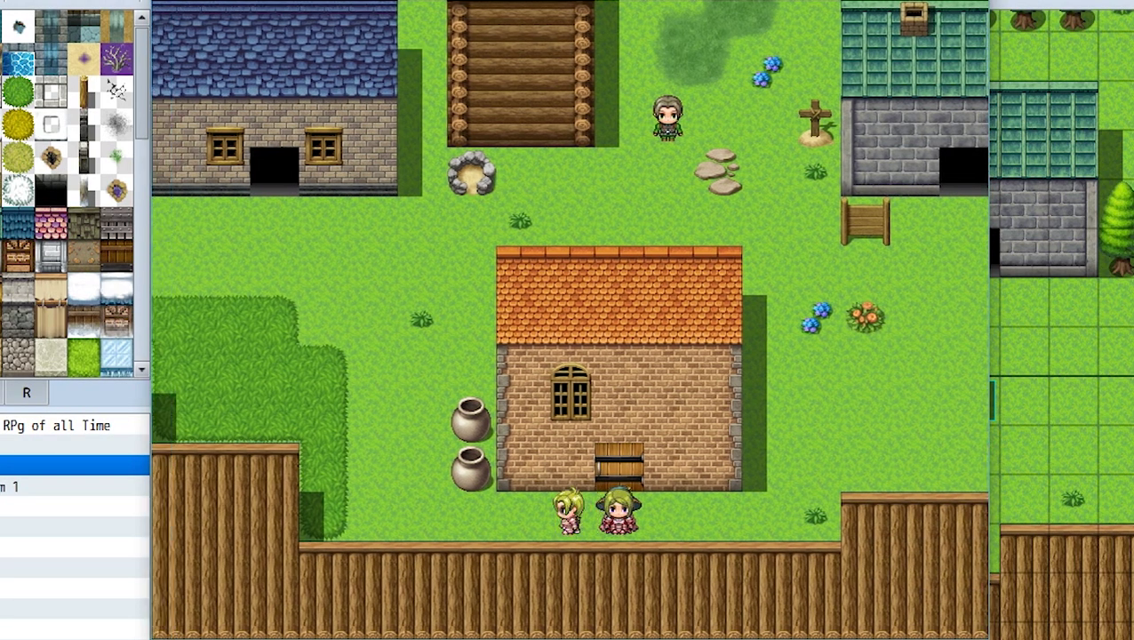
{"action": "key", "text": "Right"}
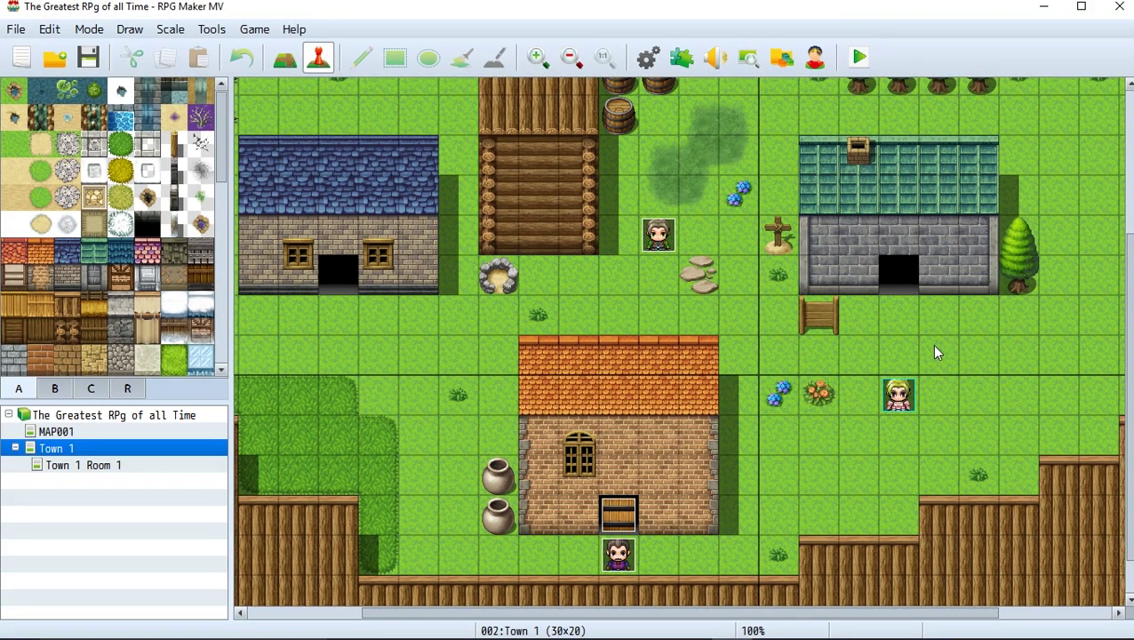
Step: Delete the Control Switches command from the event of the villager near the log stairs
{"action": "double_click", "coordinate": [671, 244]}
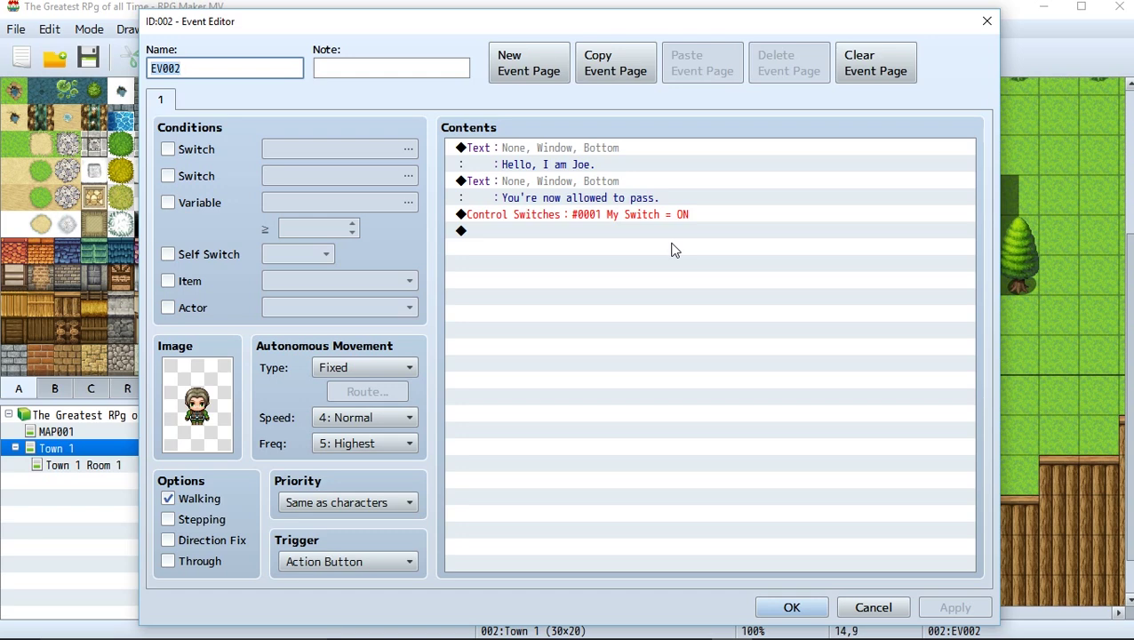
{"action": "left_click", "coordinate": [624, 217]}
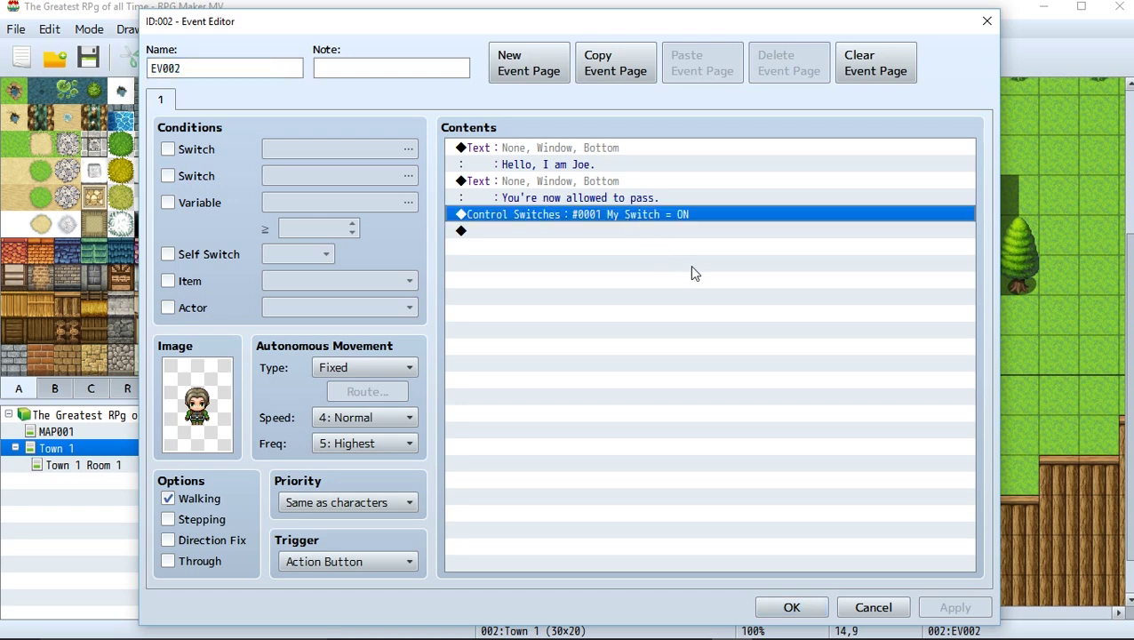
{"action": "key", "text": "Delete"}
Step: Start a Control Variables command in the villager's event and name variable 0001 "My Variable"
{"action": "key", "text": "Return"}
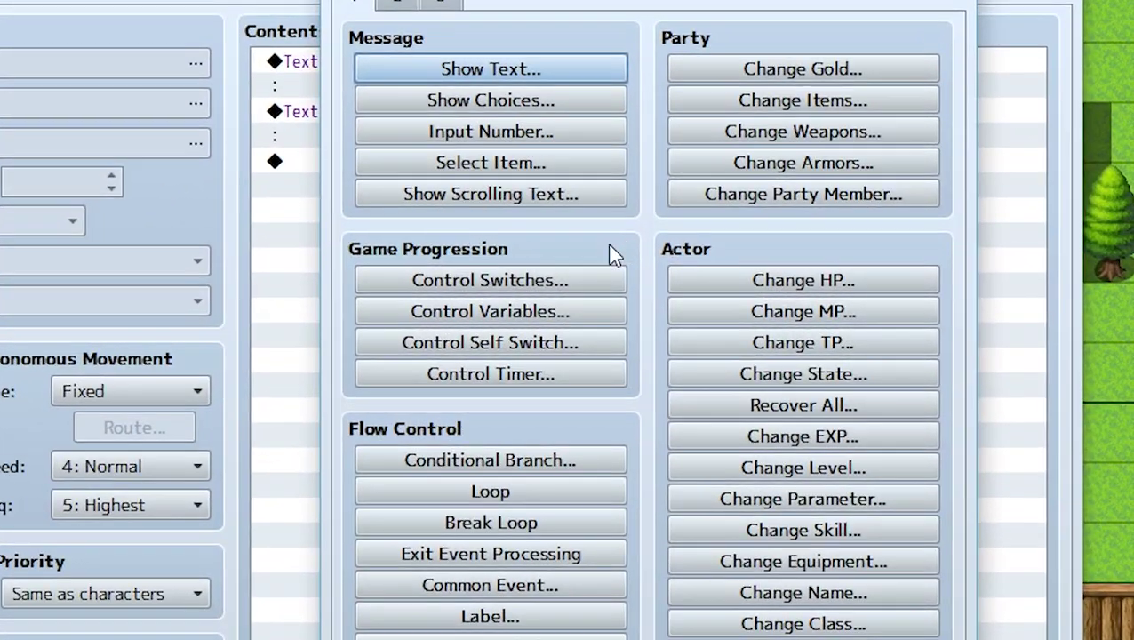
{"action": "left_click", "coordinate": [537, 320]}
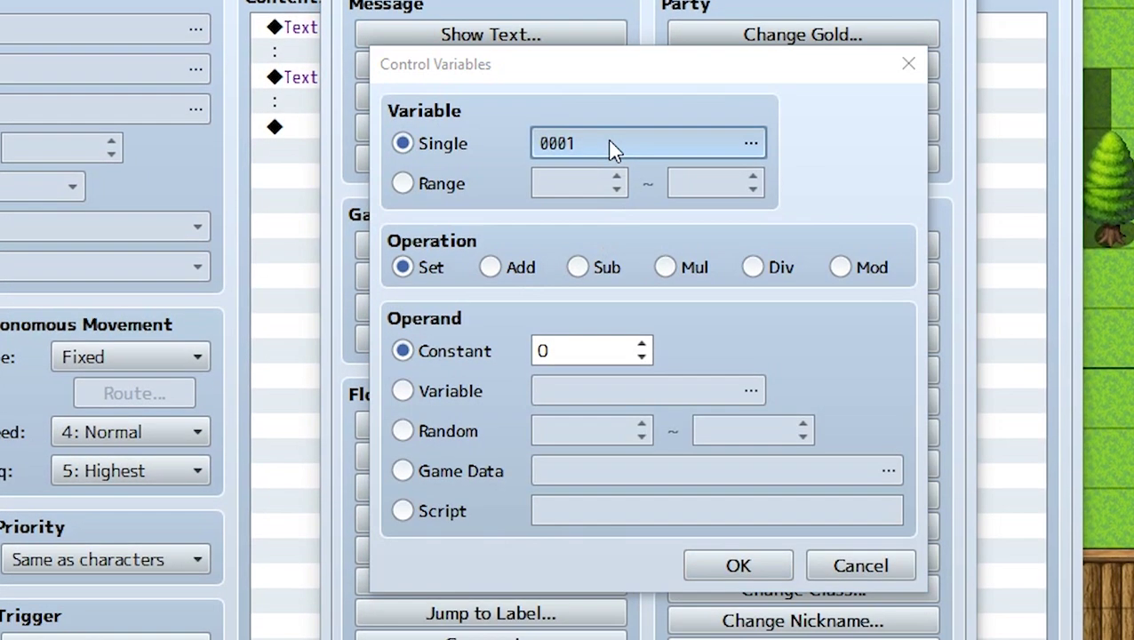
{"action": "left_click", "coordinate": [614, 177]}
{"action": "left_click", "coordinate": [721, 549]}
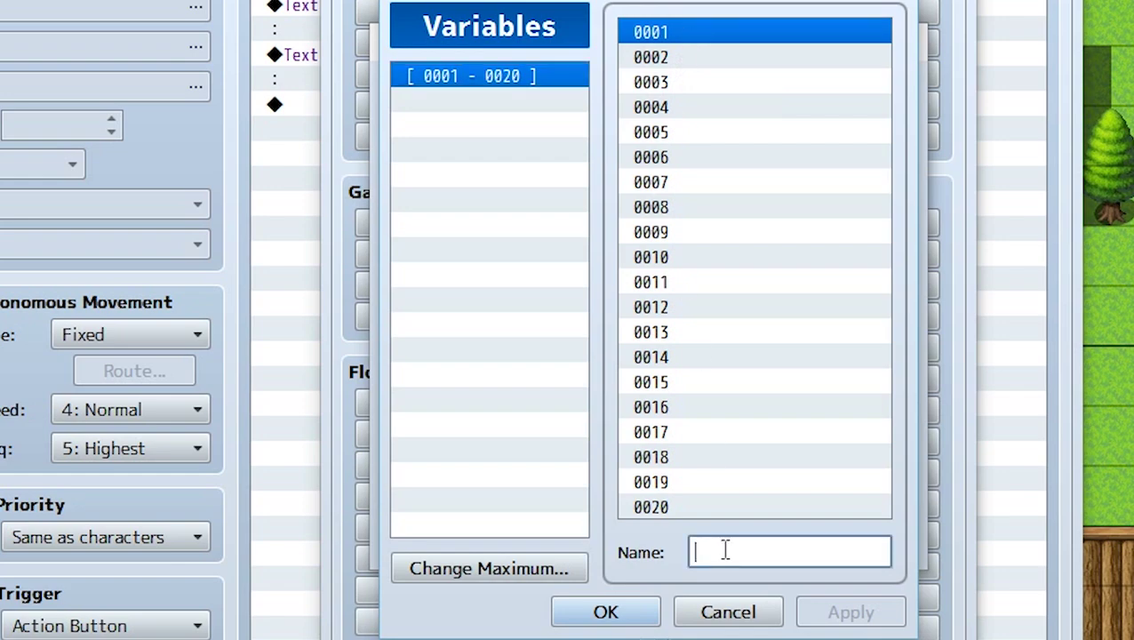
{"action": "type", "text": "My Variable"}
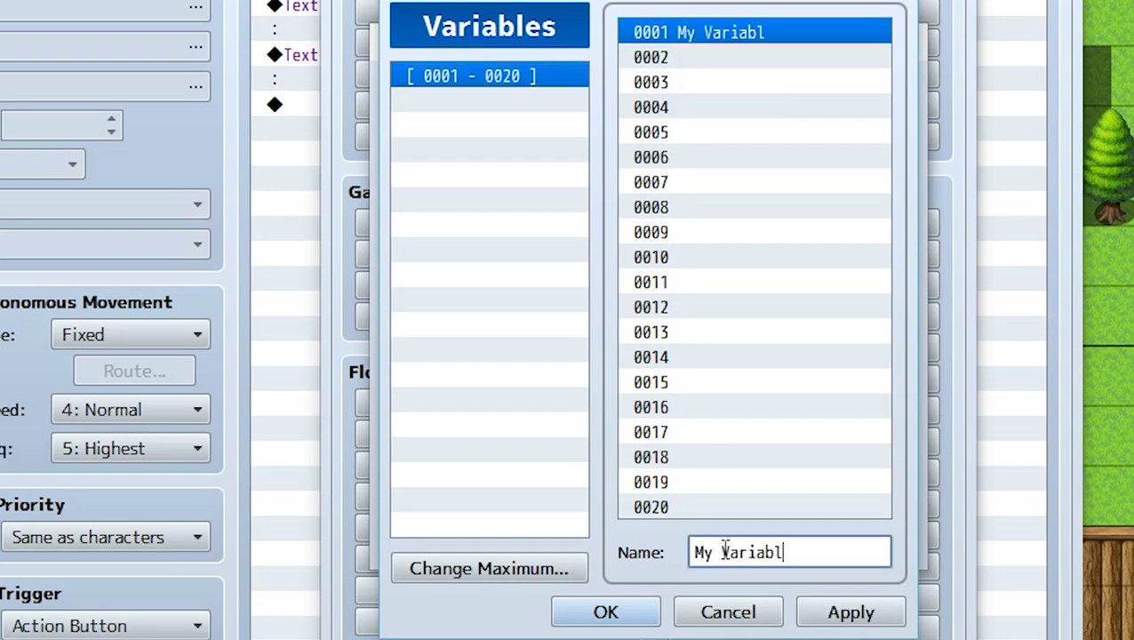
{"action": "left_click", "coordinate": [645, 614]}
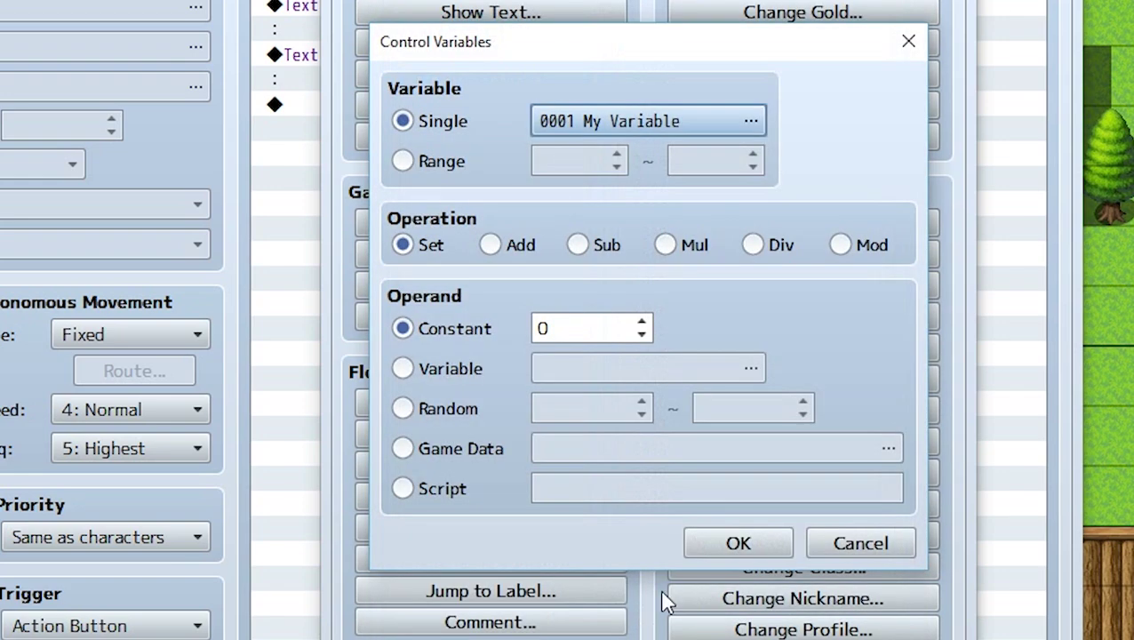
Step: Make the command set My Variable to the constant 1, and save the villager's event
{"action": "left_click", "coordinate": [408, 247]}
{"action": "left_click", "coordinate": [580, 336]}
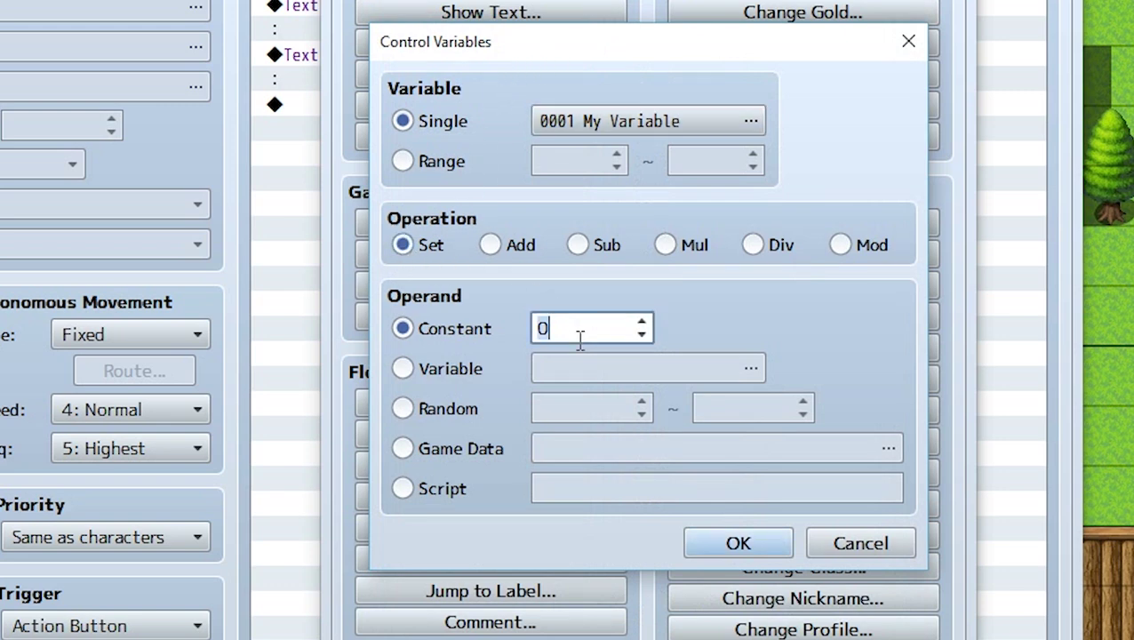
{"action": "type", "text": "1"}
{"action": "left_click", "coordinate": [705, 540]}
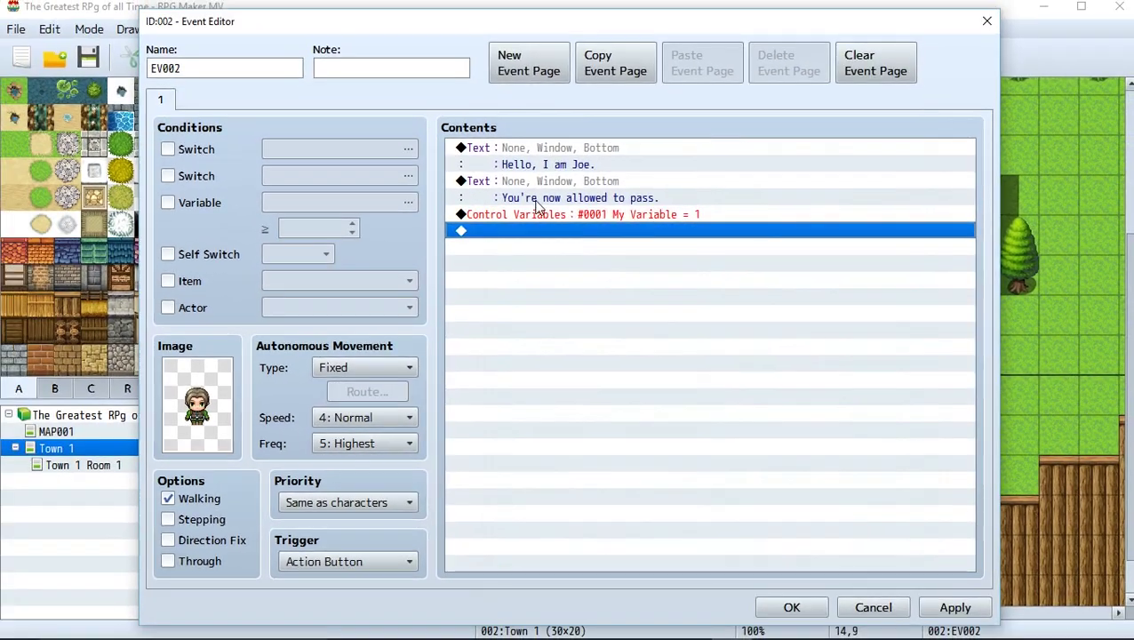
{"action": "left_click", "coordinate": [539, 213]}
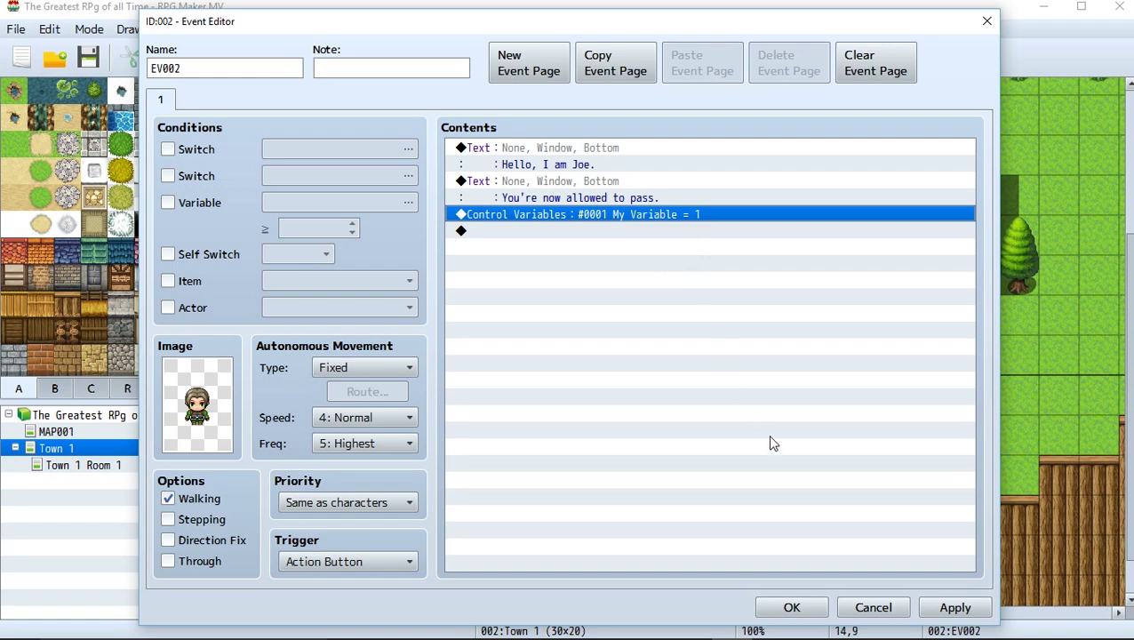
{"action": "left_click", "coordinate": [792, 607]}
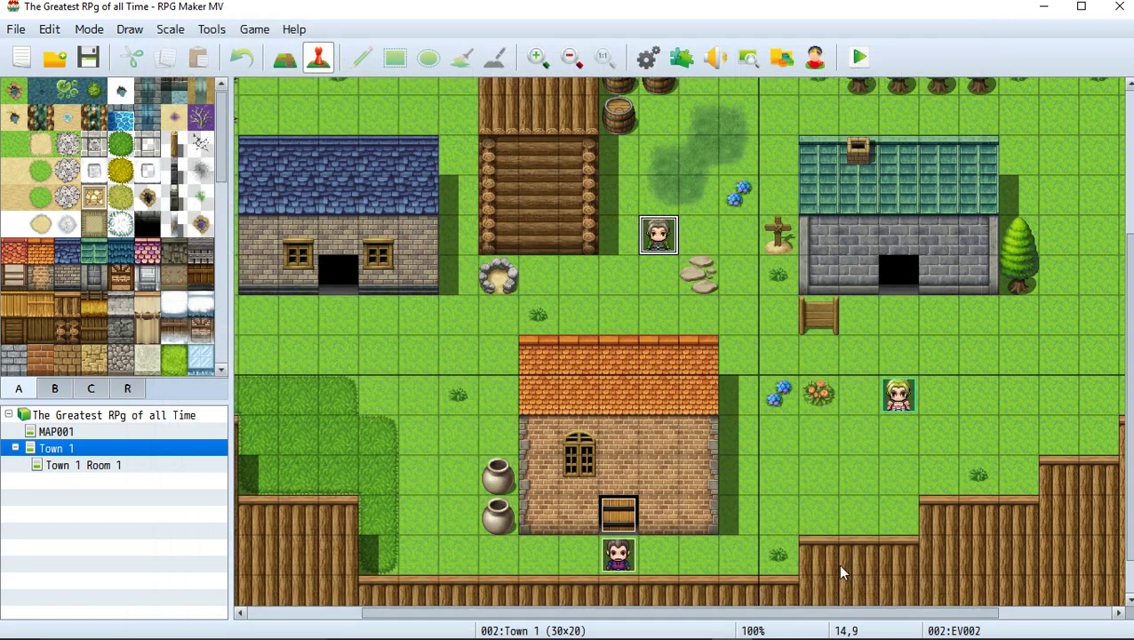
Step: In the event of the guard at the house door, change the conditional branch's condition to My Variable = 1
{"action": "left_click", "coordinate": [619, 552]}
{"action": "double_click", "coordinate": [619, 553]}
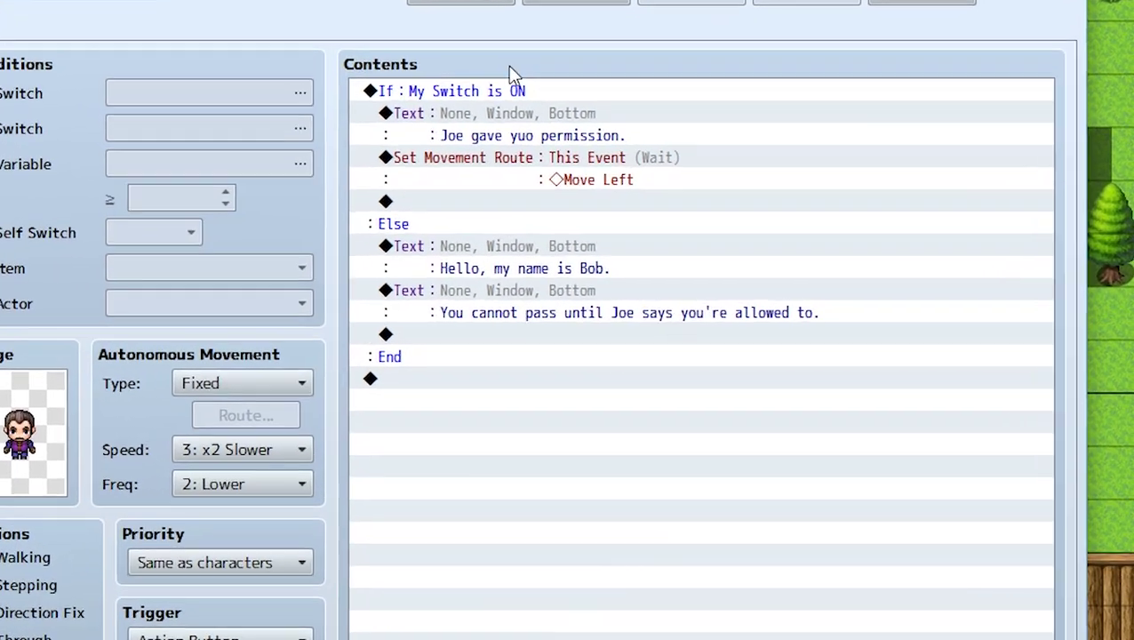
{"action": "left_click", "coordinate": [566, 166]}
{"action": "left_click", "coordinate": [551, 141]}
{"action": "double_click", "coordinate": [460, 57]}
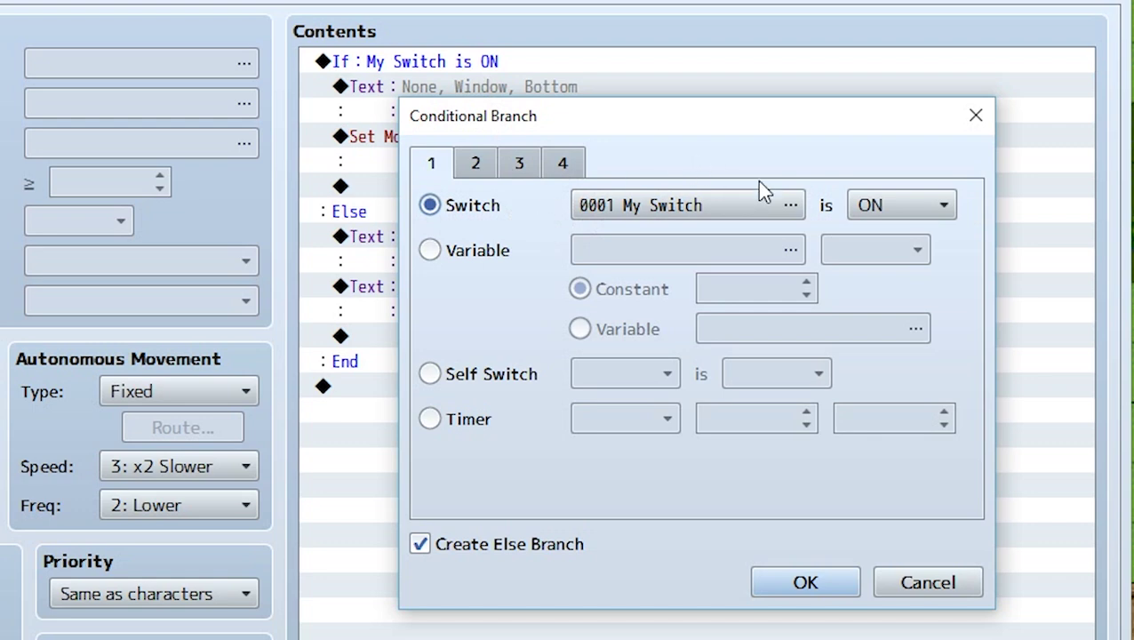
{"action": "left_click", "coordinate": [489, 256]}
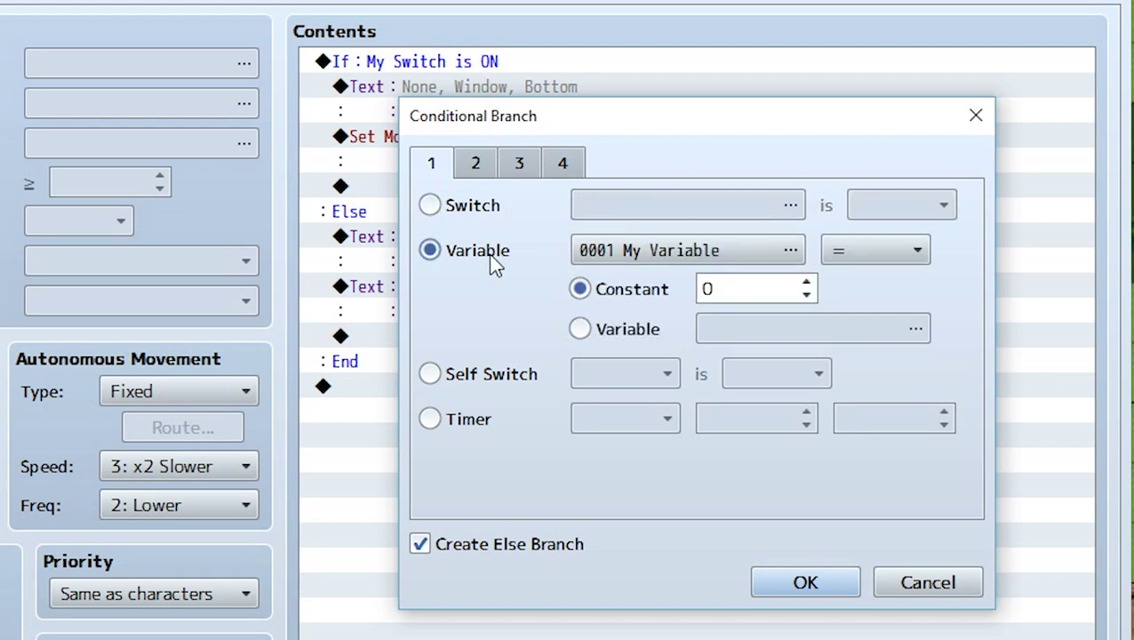
{"action": "double_click", "coordinate": [734, 291]}
{"action": "type", "text": "1"}
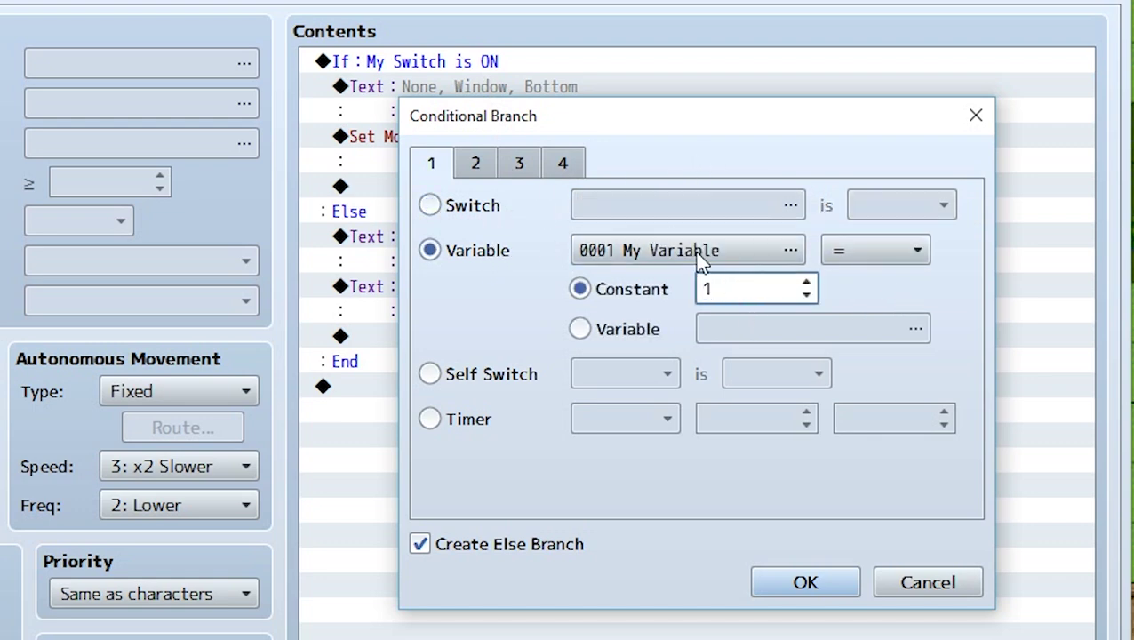
{"action": "left_click", "coordinate": [855, 250]}
{"action": "left_click", "coordinate": [869, 286]}
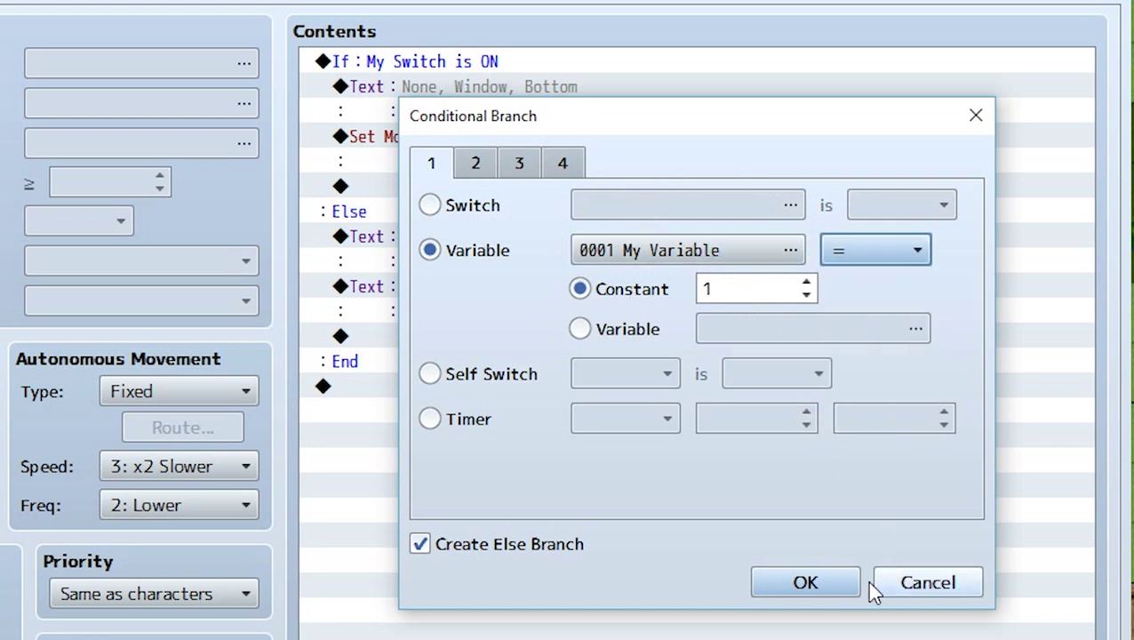
{"action": "left_click", "coordinate": [807, 593]}
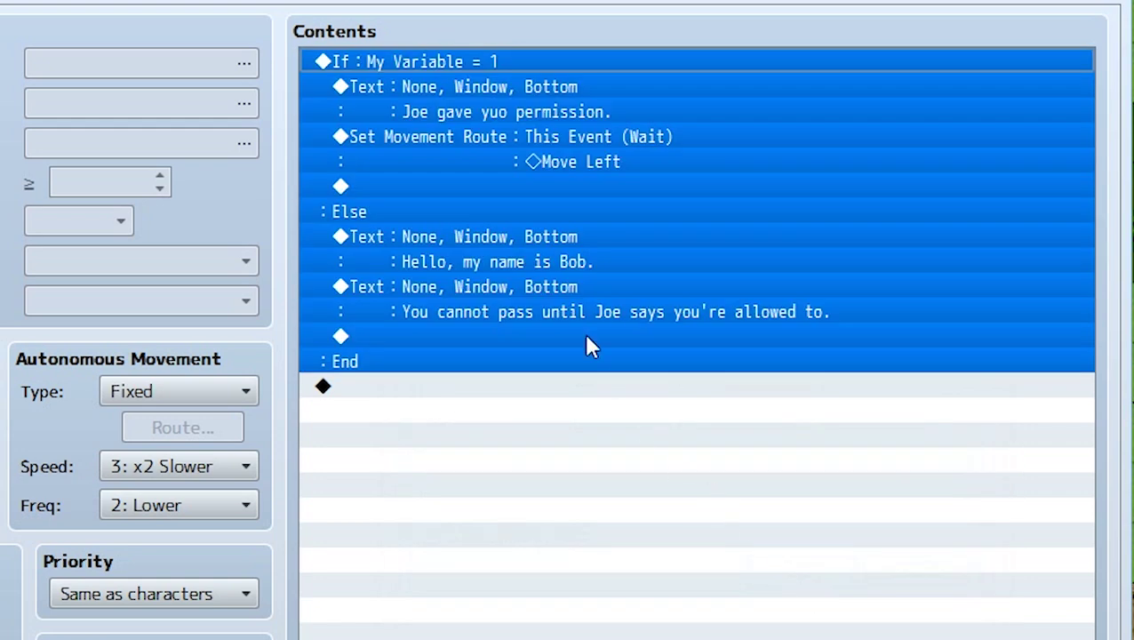
Step: Review the text and movement commands inside the If and Else branches of the guard's event
{"action": "left_click", "coordinate": [501, 86]}
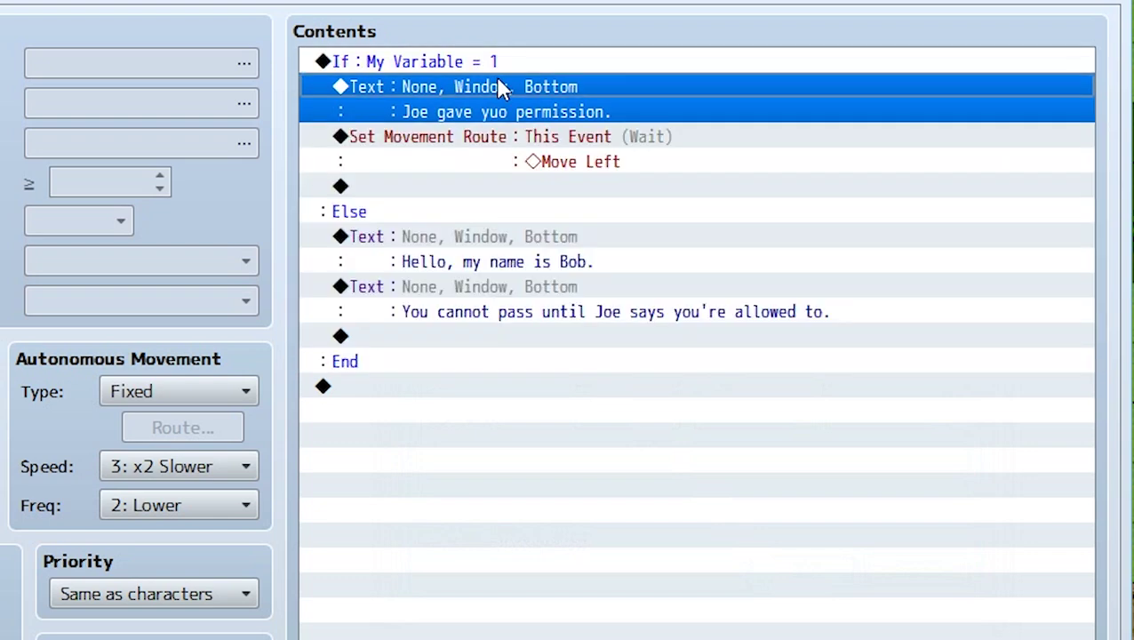
{"action": "left_click", "coordinate": [495, 139]}
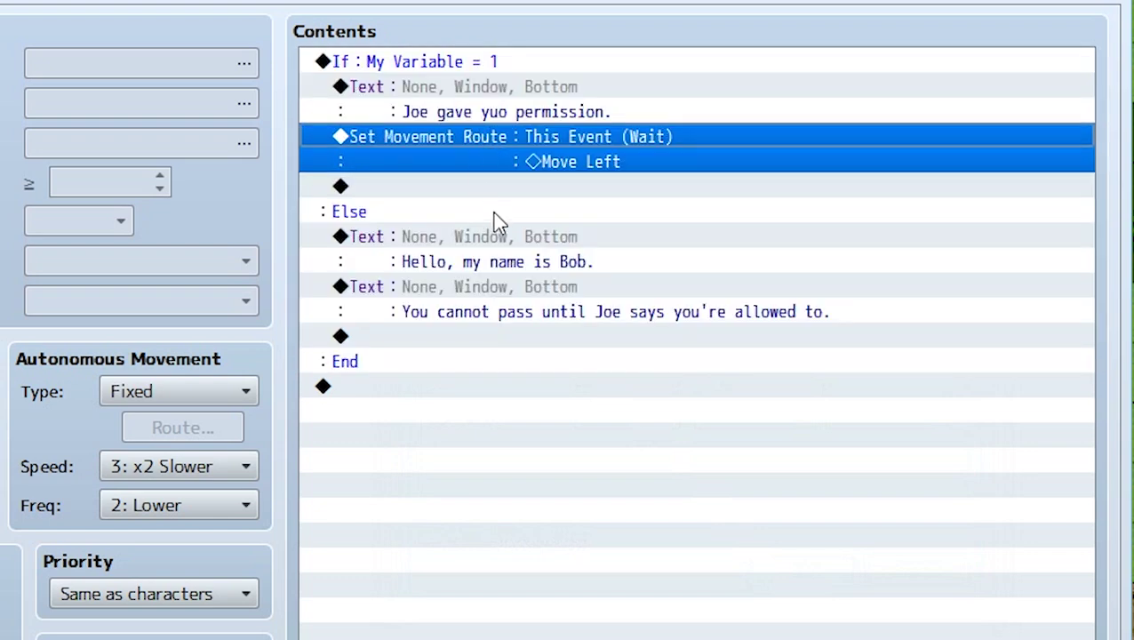
{"action": "left_click", "coordinate": [502, 253]}
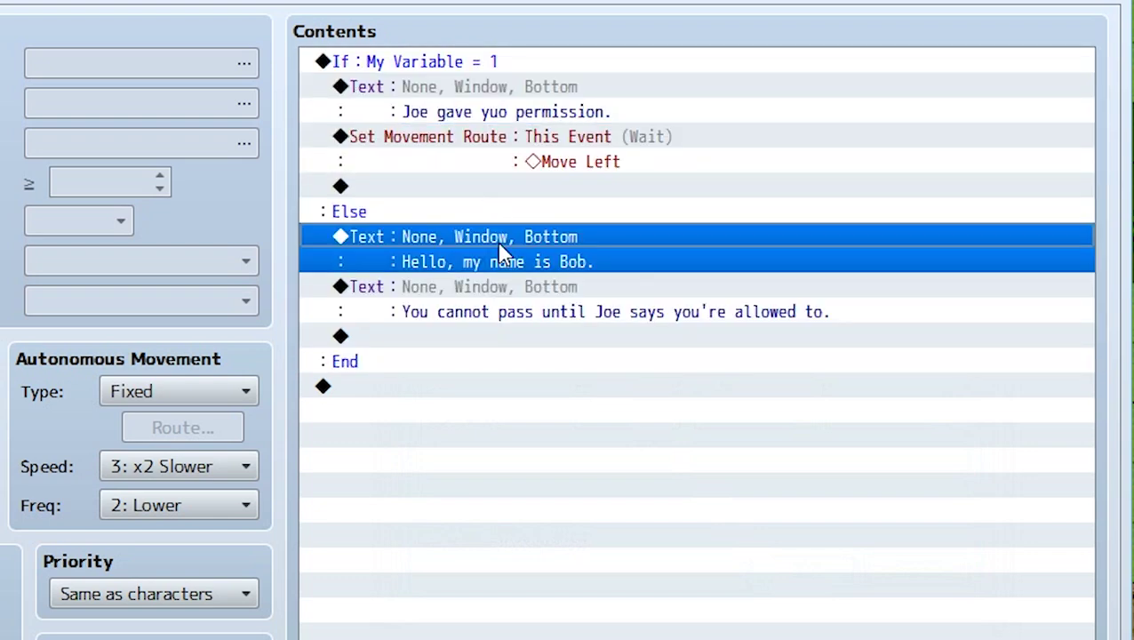
{"action": "left_click", "coordinate": [501, 289]}
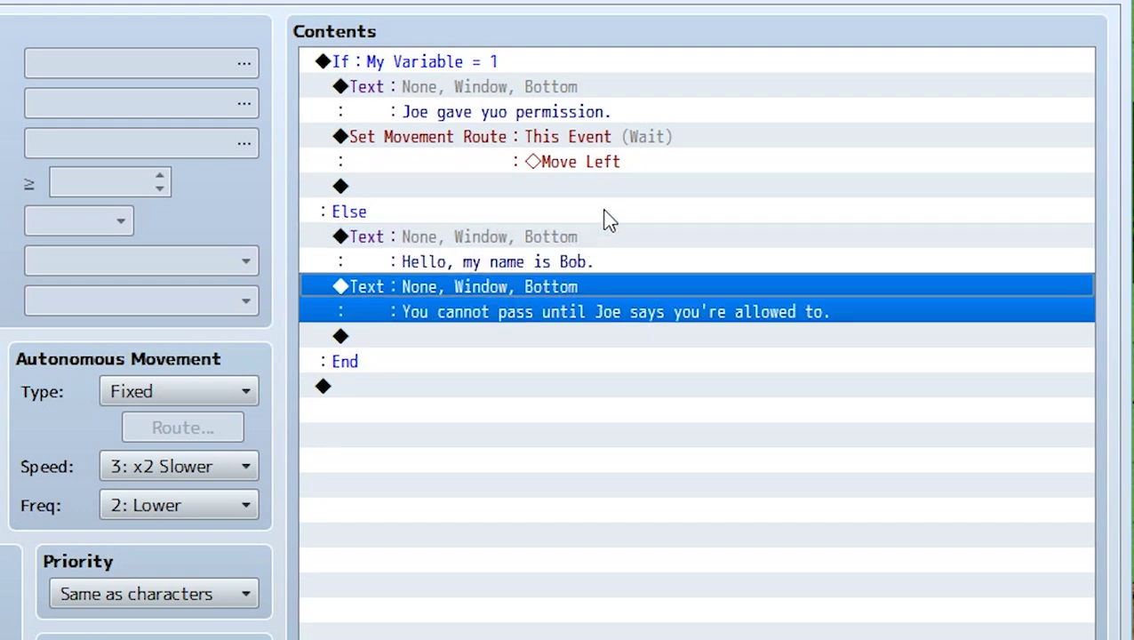
{"action": "left_click", "coordinate": [559, 86]}
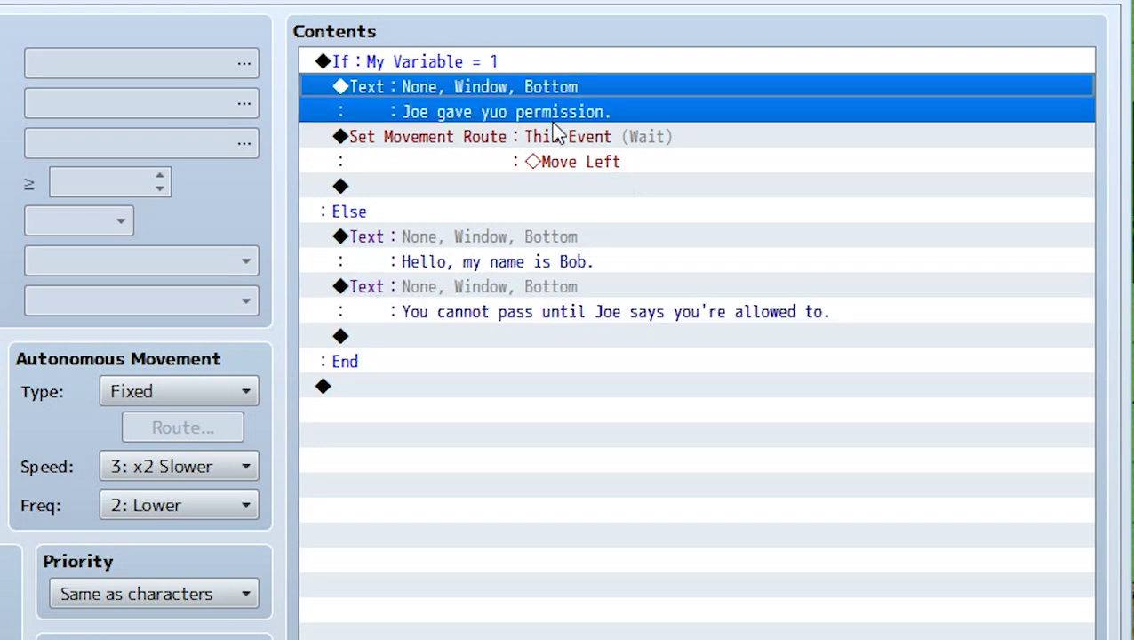
{"action": "left_click", "coordinate": [552, 138]}
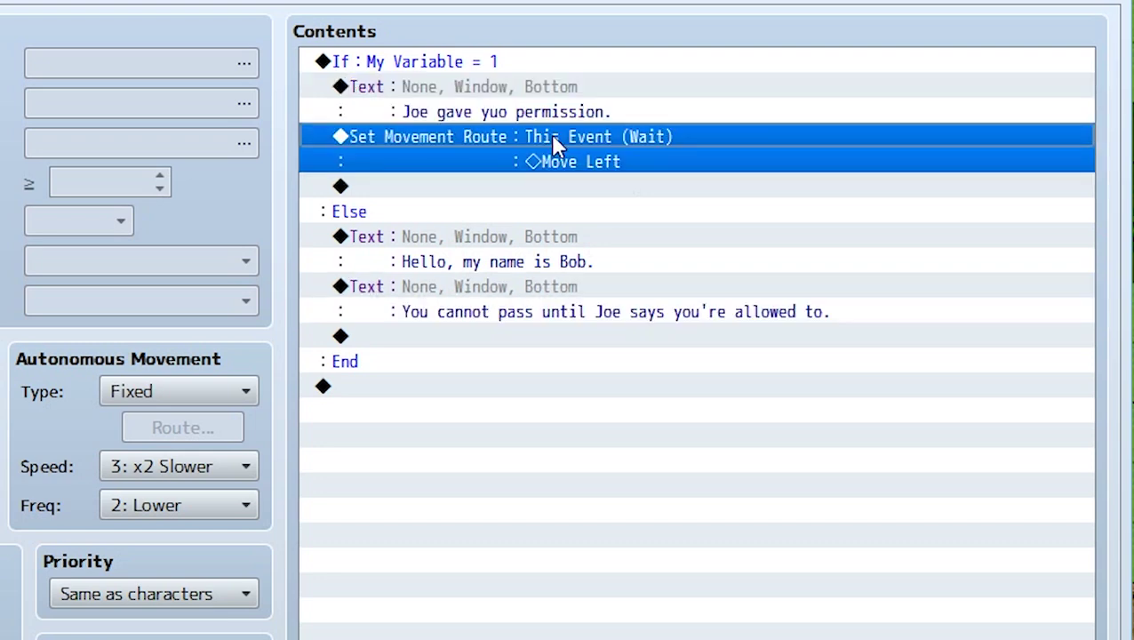
Step: Move the two text messages out of the Else branch to below the end of the conditional branch
{"action": "left_click", "coordinate": [523, 253]}
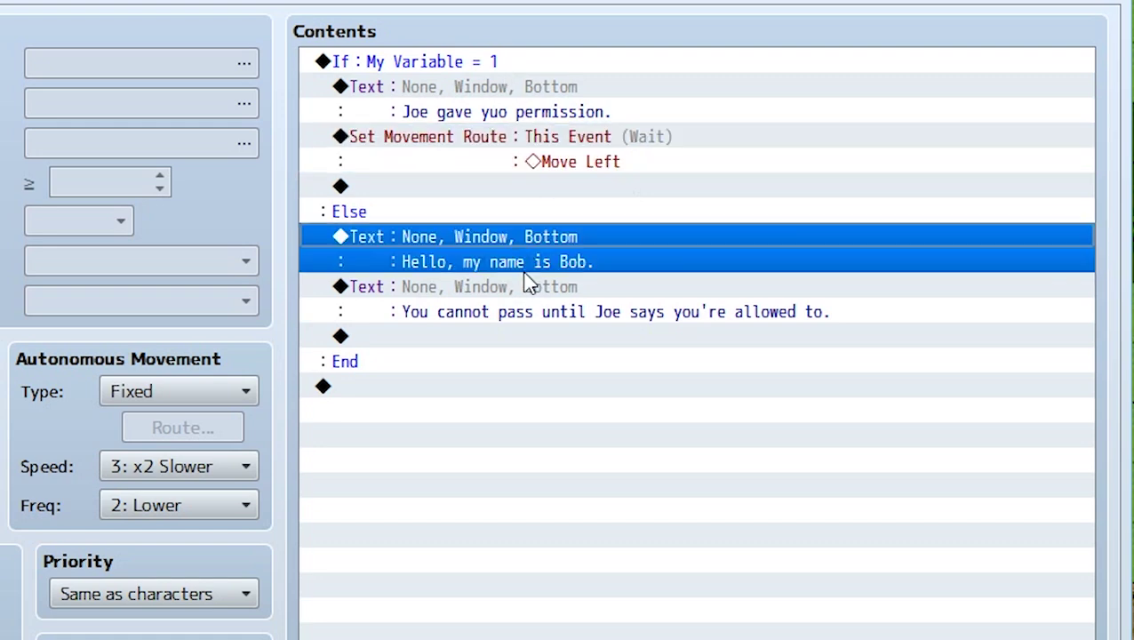
{"action": "key", "text": "ctrl+x"}
{"action": "left_click", "coordinate": [533, 336]}
{"action": "key", "text": "ctrl+v"}
{"action": "left_click", "coordinate": [503, 260]}
{"action": "key", "text": "ctrl+x"}
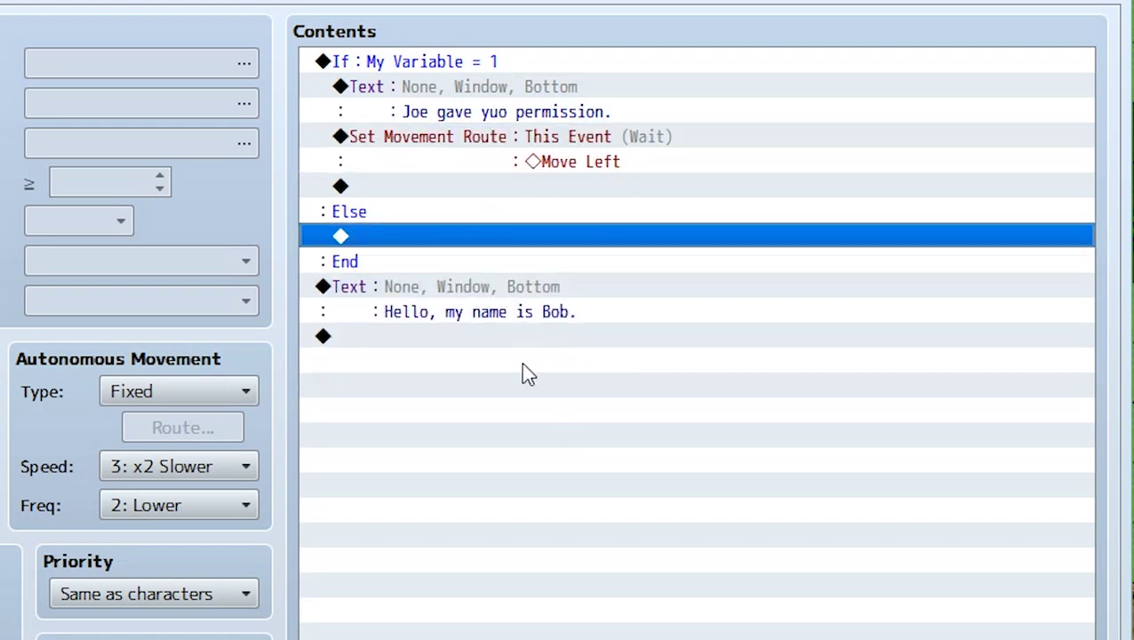
{"action": "left_click", "coordinate": [522, 341]}
{"action": "key", "text": "ctrl+v"}
Step: Remove the empty Else branch from the My Variable = 1 conditional branch in the guard's event
{"action": "left_click", "coordinate": [435, 64]}
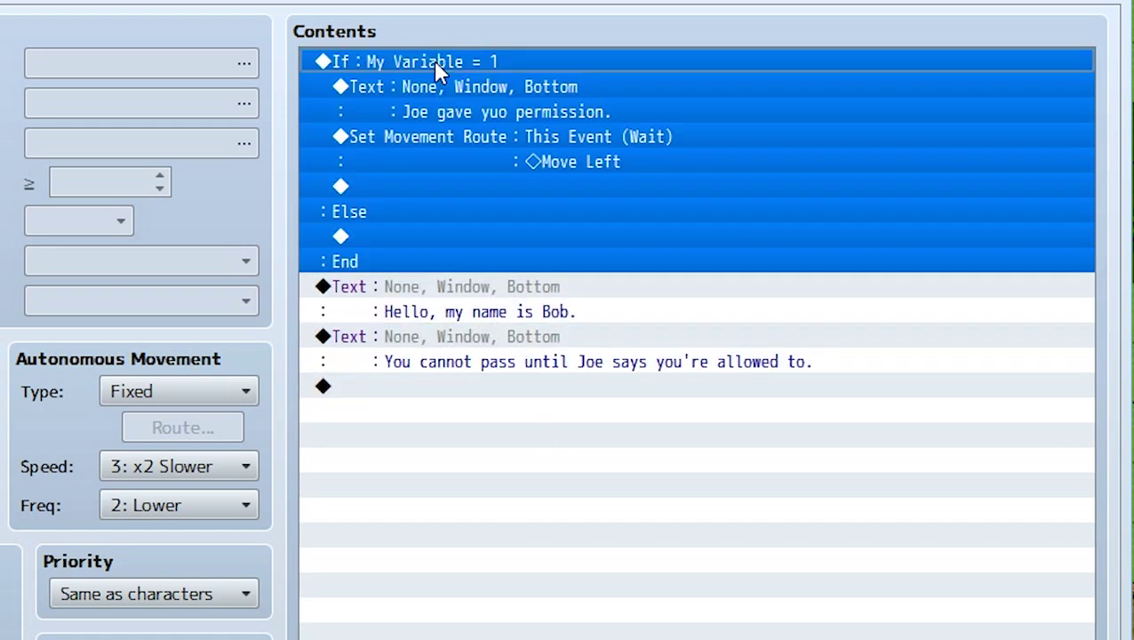
{"action": "double_click", "coordinate": [433, 61]}
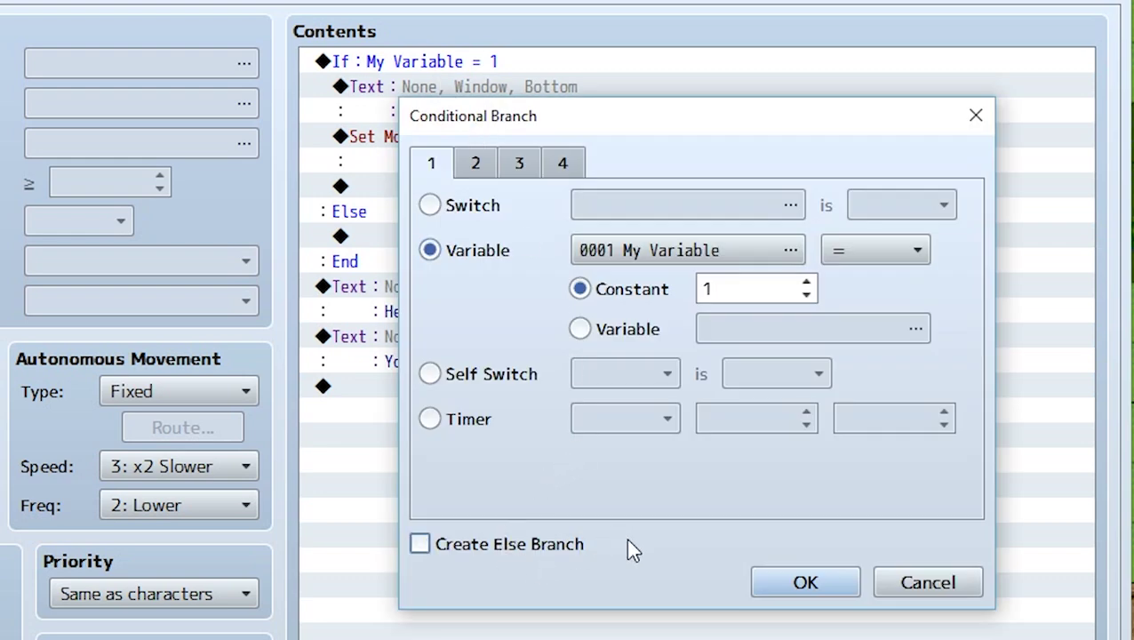
{"action": "left_click", "coordinate": [762, 590]}
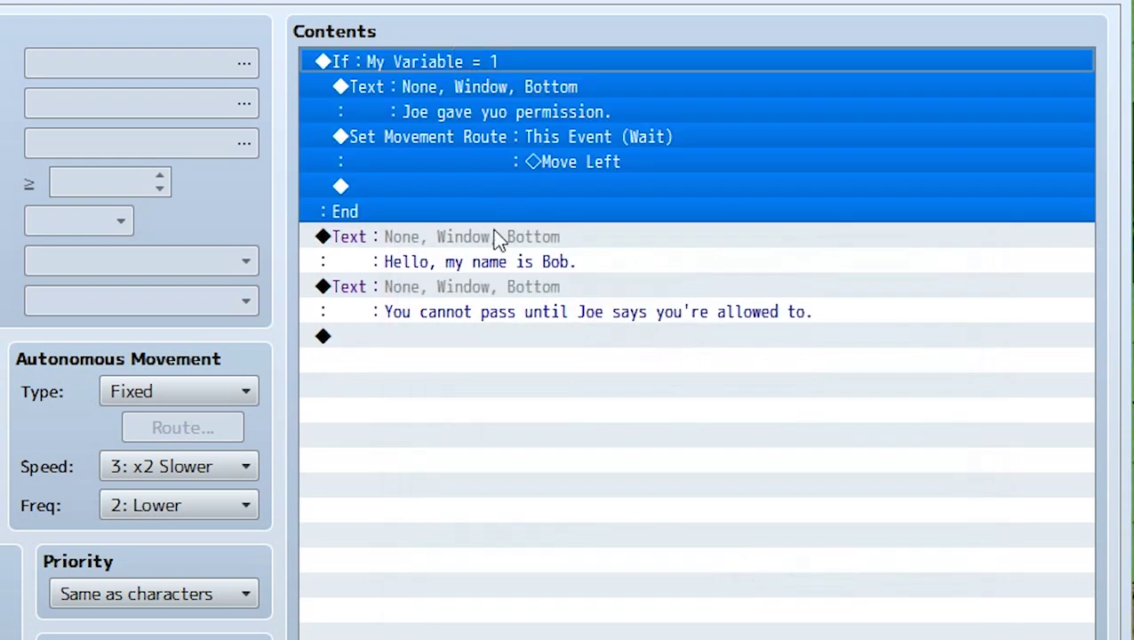
{"action": "left_click", "coordinate": [473, 113]}
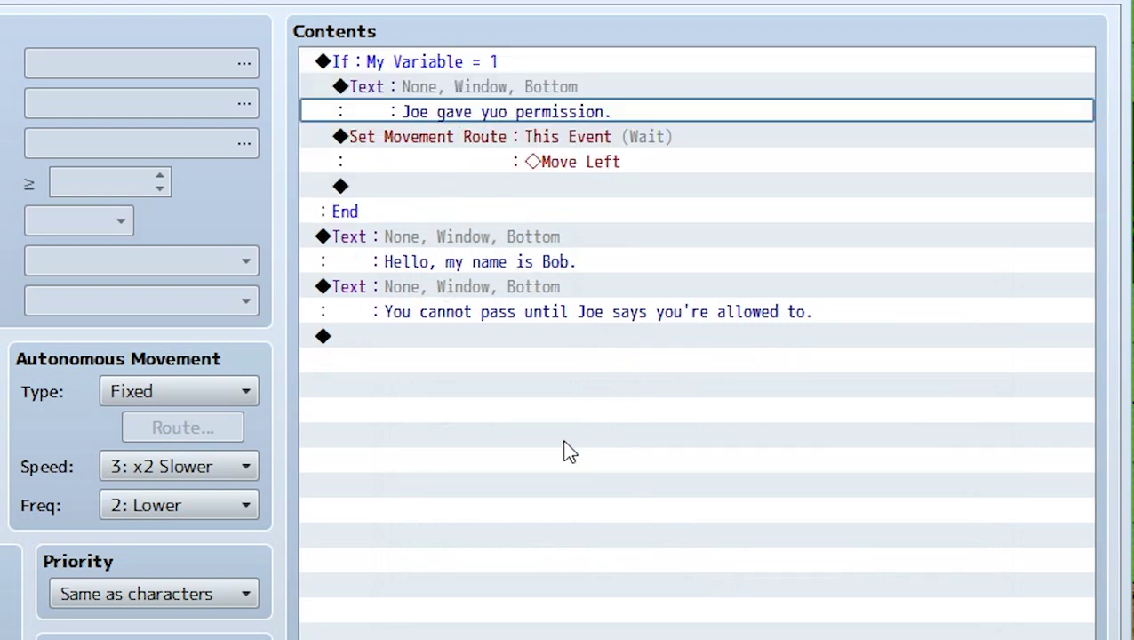
Step: Add a conditional branch for My Variable = 0, without an Else branch, at the end of the guard's commands
{"action": "left_click", "coordinate": [604, 455]}
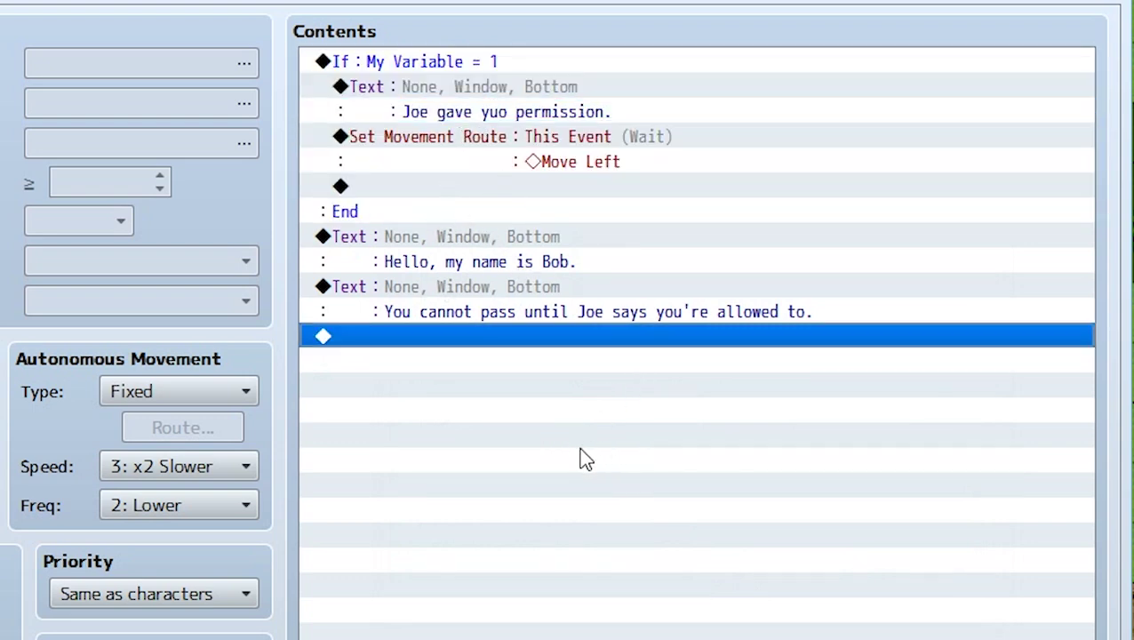
{"action": "double_click", "coordinate": [507, 407]}
{"action": "left_click", "coordinate": [537, 458]}
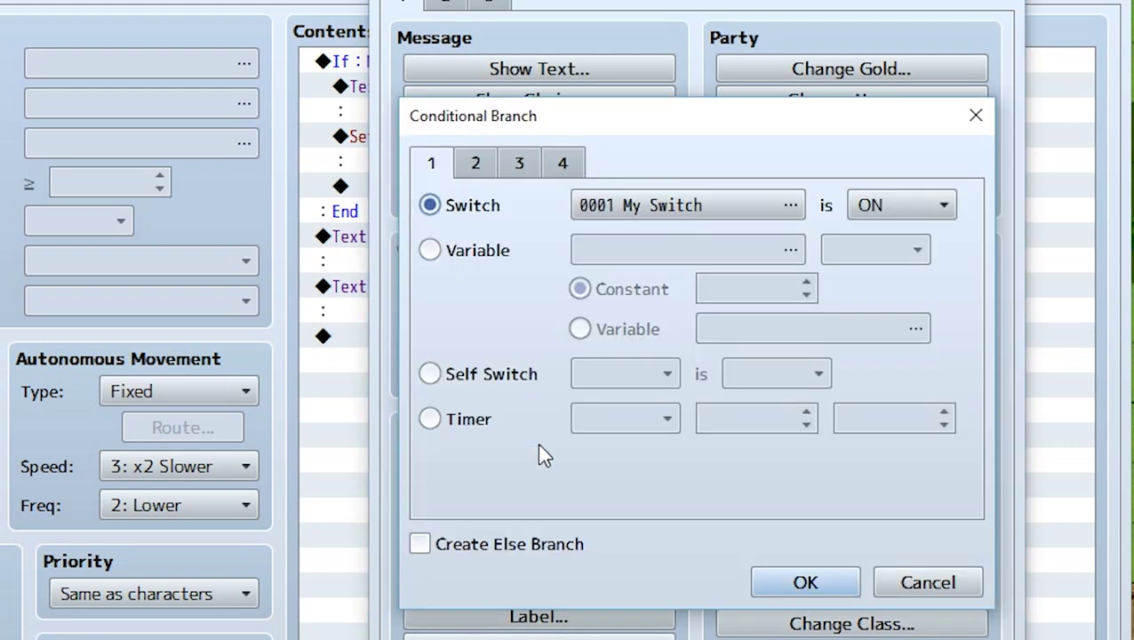
{"action": "left_click", "coordinate": [458, 253]}
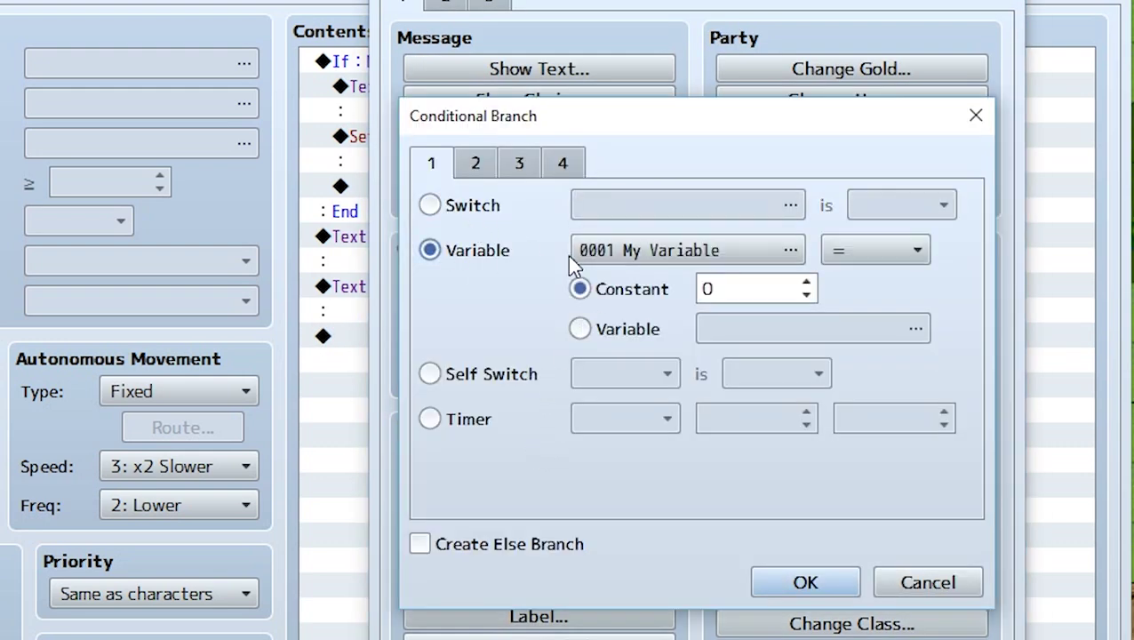
{"action": "left_click", "coordinate": [803, 587]}
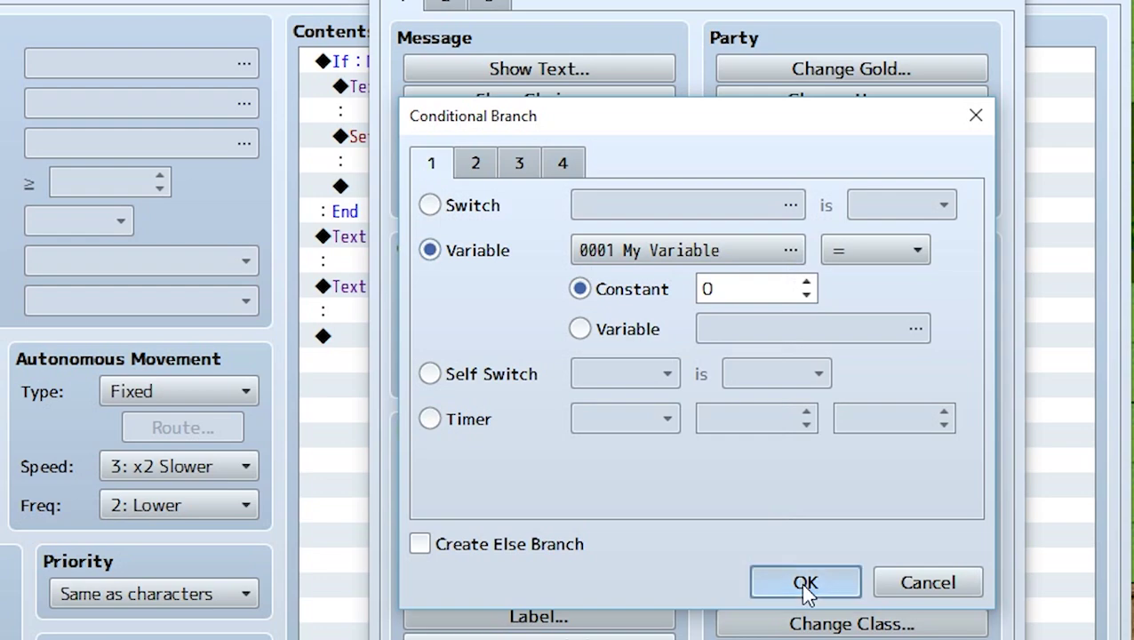
Step: Move the greeting and the "You cannot pass" message, in that order, into the My Variable = 0 branch
{"action": "left_click", "coordinate": [483, 238]}
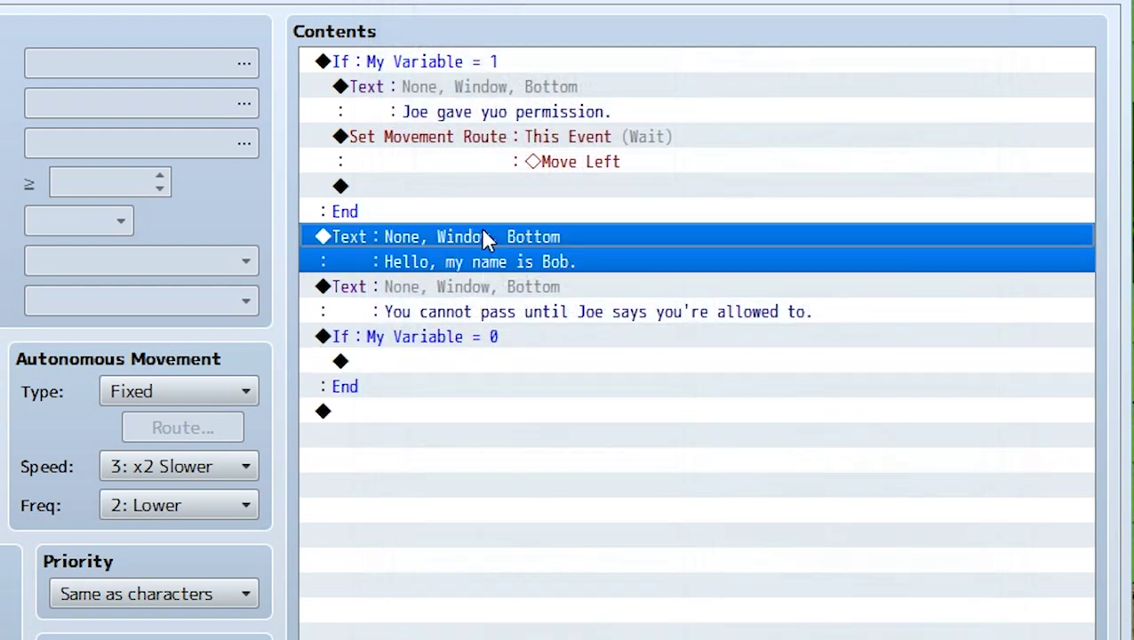
{"action": "key", "text": "ctrl+x"}
{"action": "left_click", "coordinate": [451, 313]}
{"action": "key", "text": "ctrl+v"}
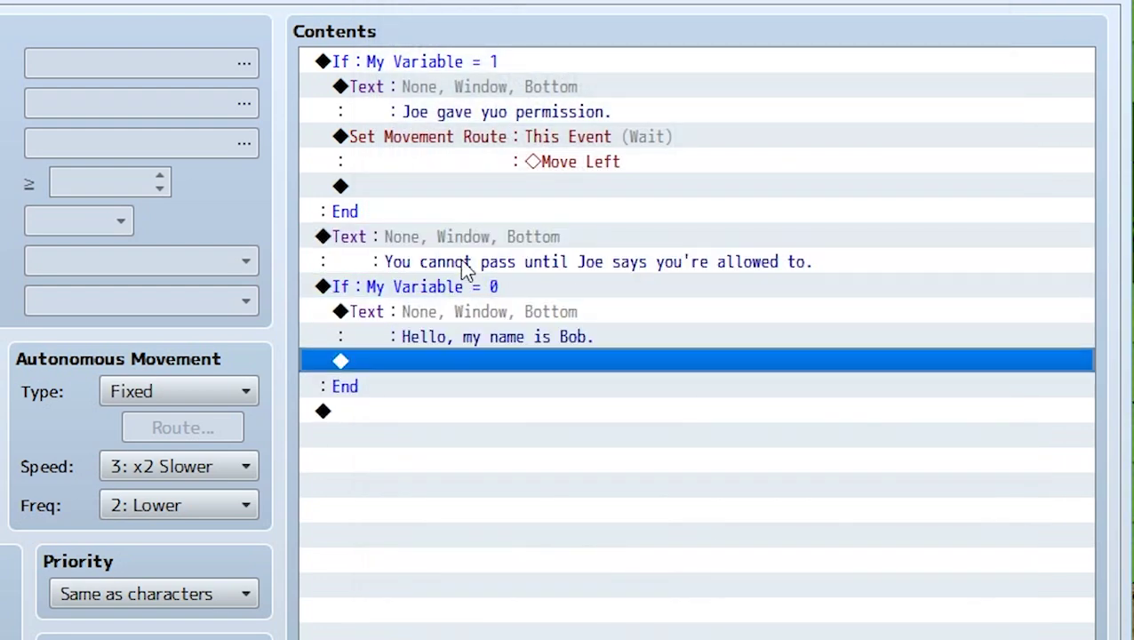
{"action": "left_click", "coordinate": [454, 262]}
{"action": "key", "text": "ctrl+x"}
{"action": "left_click", "coordinate": [436, 313]}
{"action": "key", "text": "ctrl+v"}
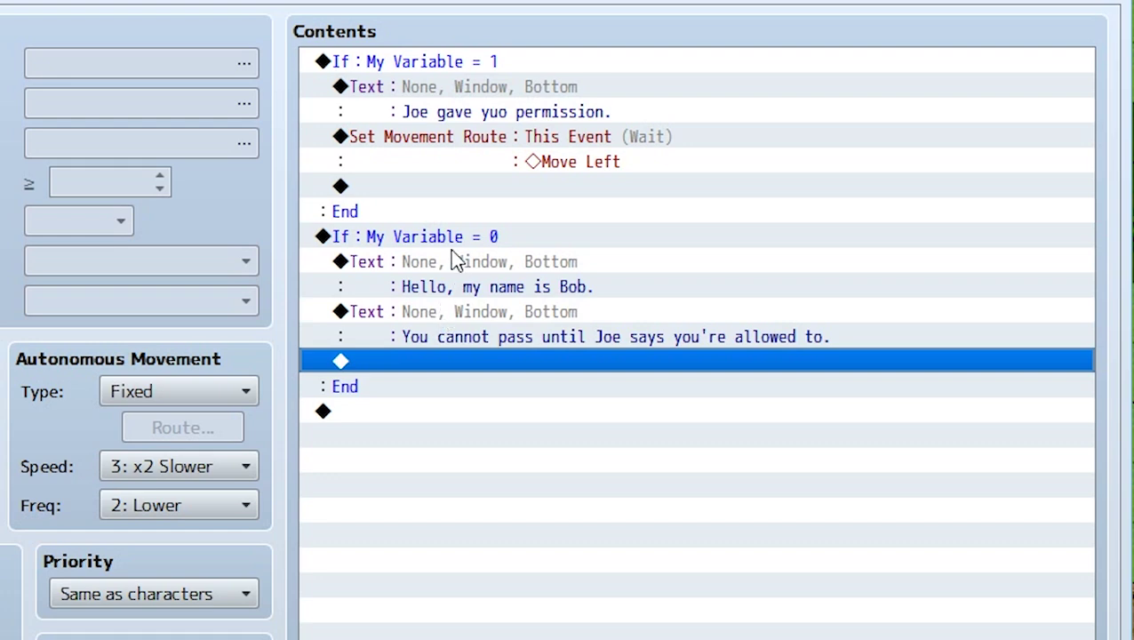
Step: Move the whole My Variable = 0 branch above the My Variable = 1 branch
{"action": "left_click", "coordinate": [447, 240]}
{"action": "key", "text": "ctrl+x"}
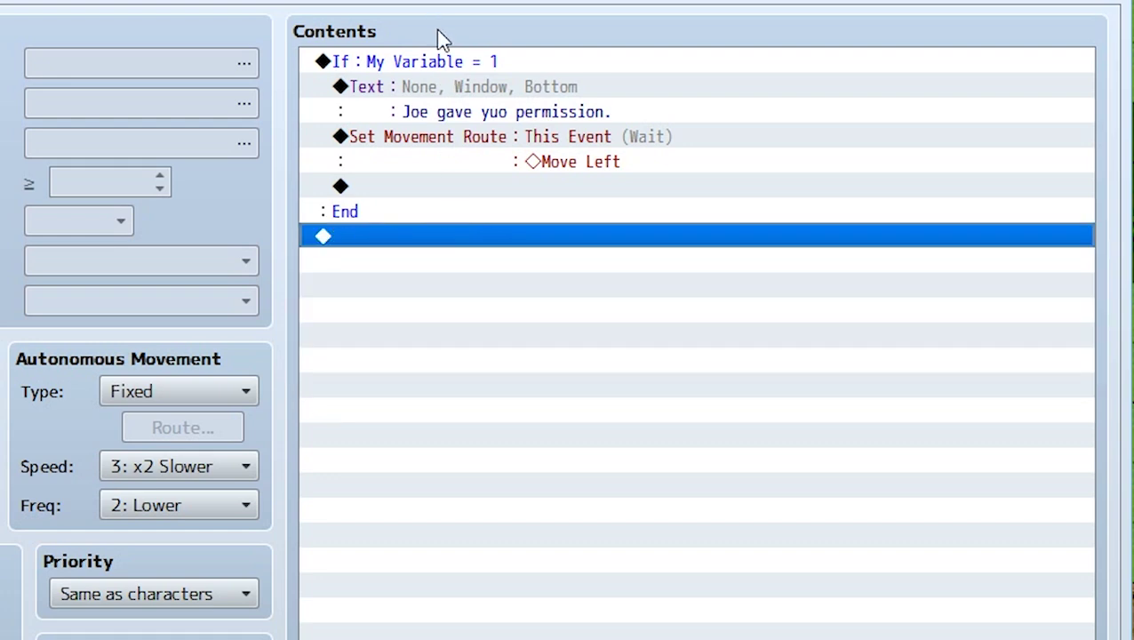
{"action": "left_click", "coordinate": [444, 61]}
{"action": "key", "text": "ctrl+v"}
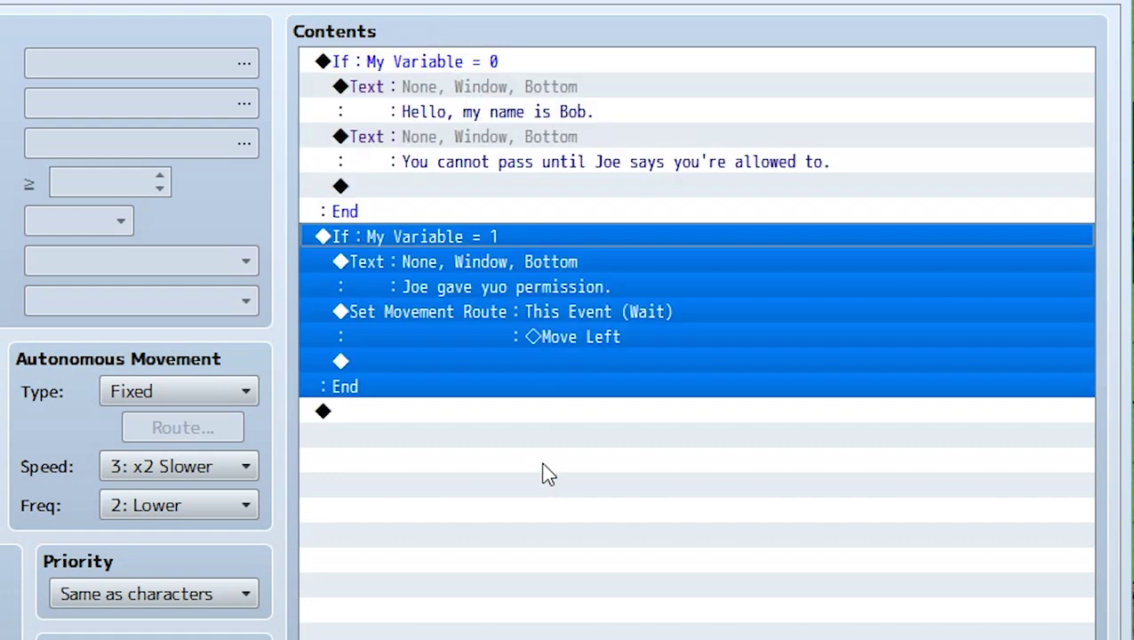
{"action": "key", "text": "Down"}
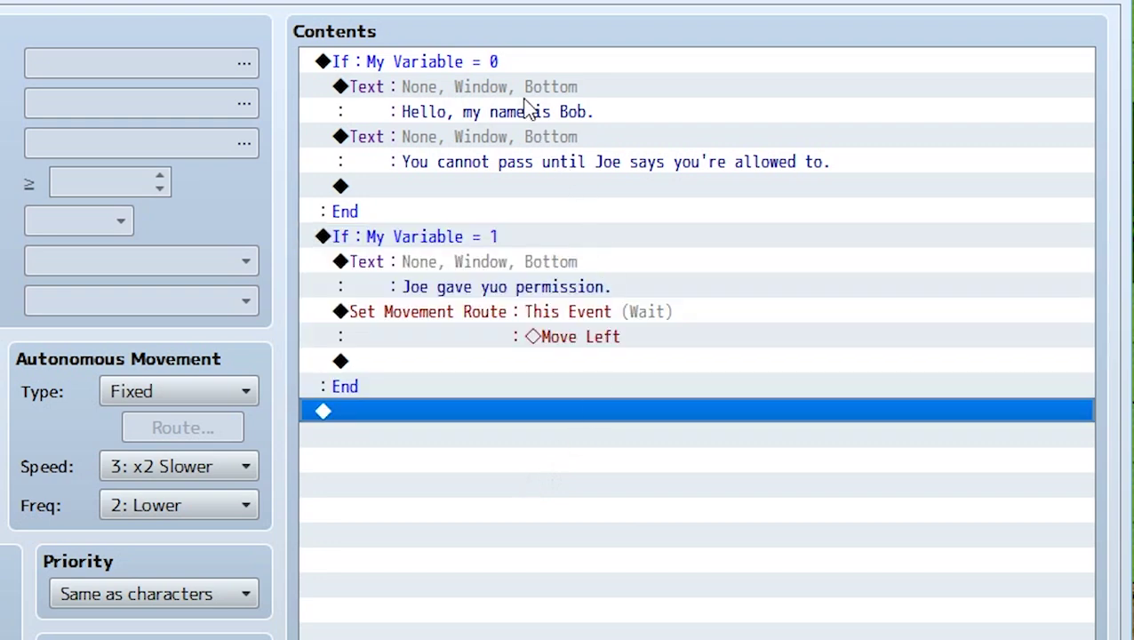
Step: Review which messages and movement commands run in the My Variable = 0 and My Variable = 1 branches
{"action": "left_click", "coordinate": [496, 63]}
{"action": "left_click", "coordinate": [503, 86]}
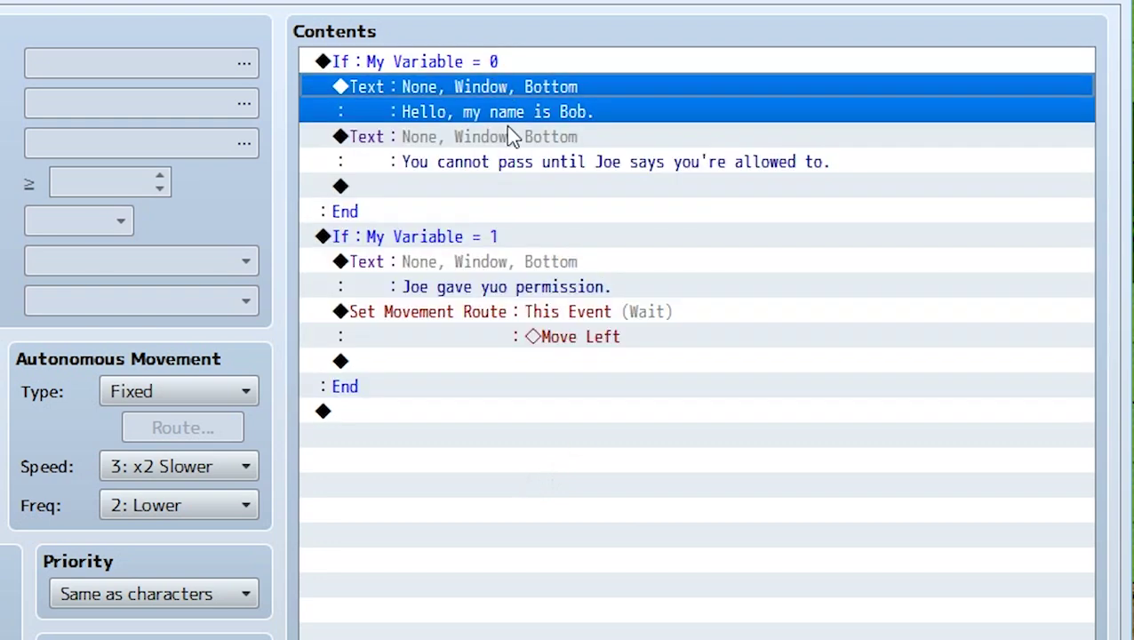
{"action": "left_click", "coordinate": [508, 137]}
{"action": "left_click", "coordinate": [462, 234]}
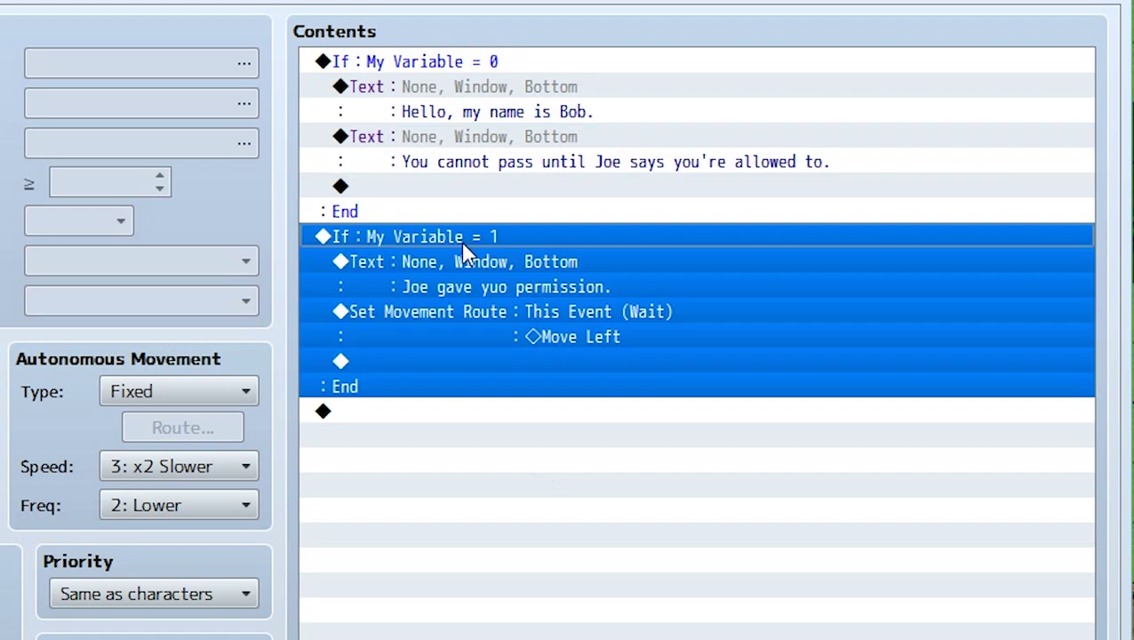
{"action": "left_click", "coordinate": [470, 267]}
{"action": "left_click", "coordinate": [488, 313]}
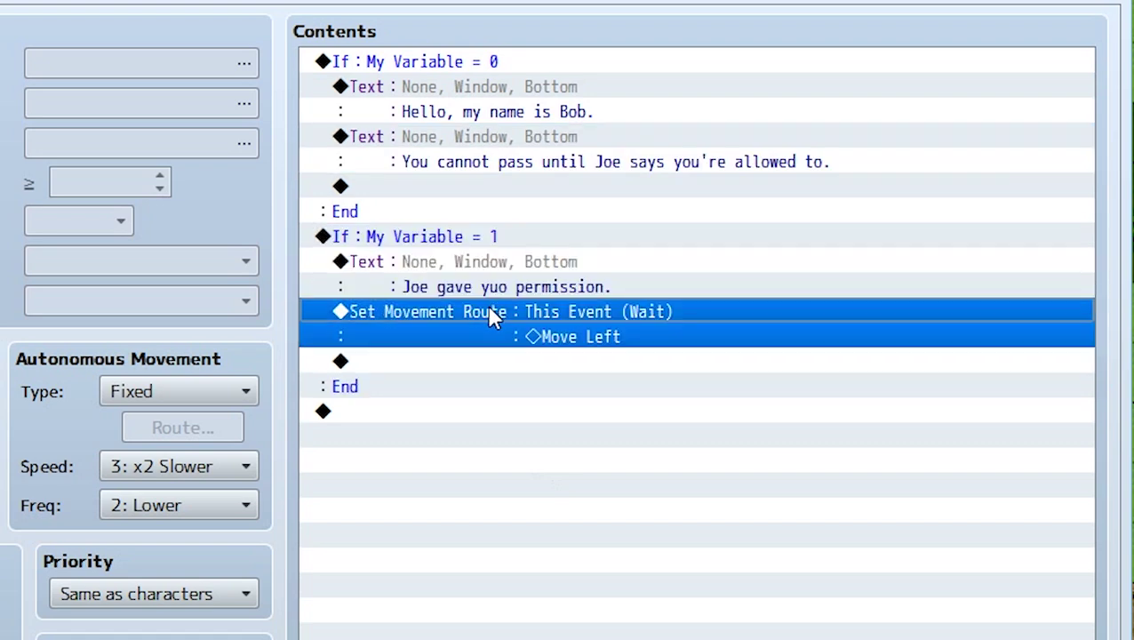
{"action": "left_click", "coordinate": [456, 238]}
Step: Add a third conditional branch for My Variable = 2 at the end of the guard's commands
{"action": "left_click", "coordinate": [461, 416]}
{"action": "double_click", "coordinate": [450, 468]}
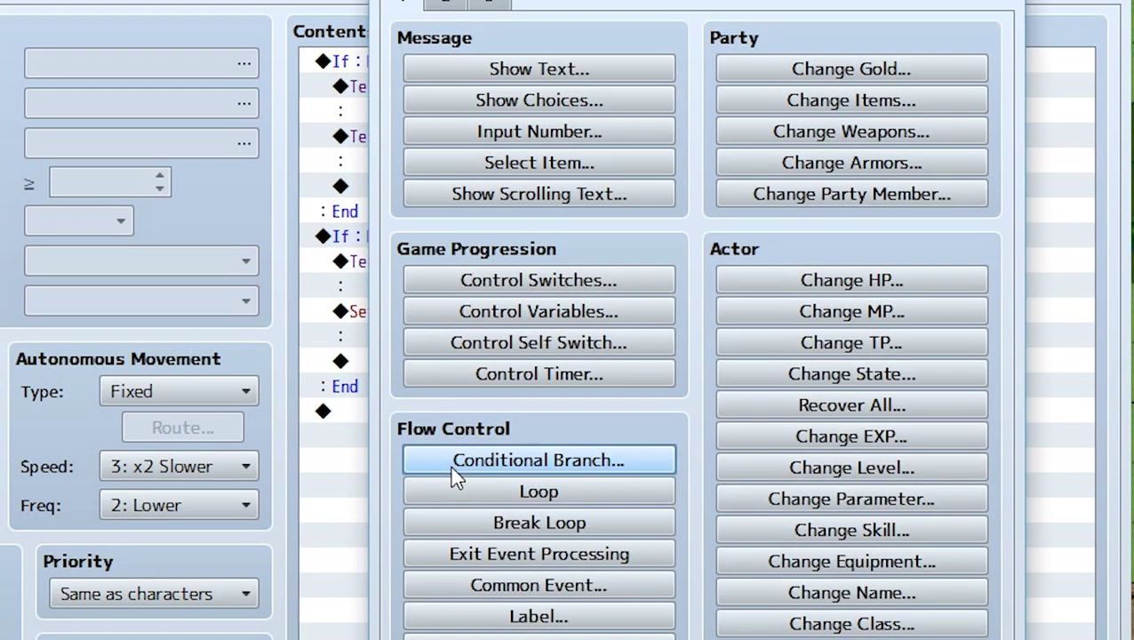
{"action": "left_click", "coordinate": [450, 467]}
{"action": "left_click", "coordinate": [430, 250]}
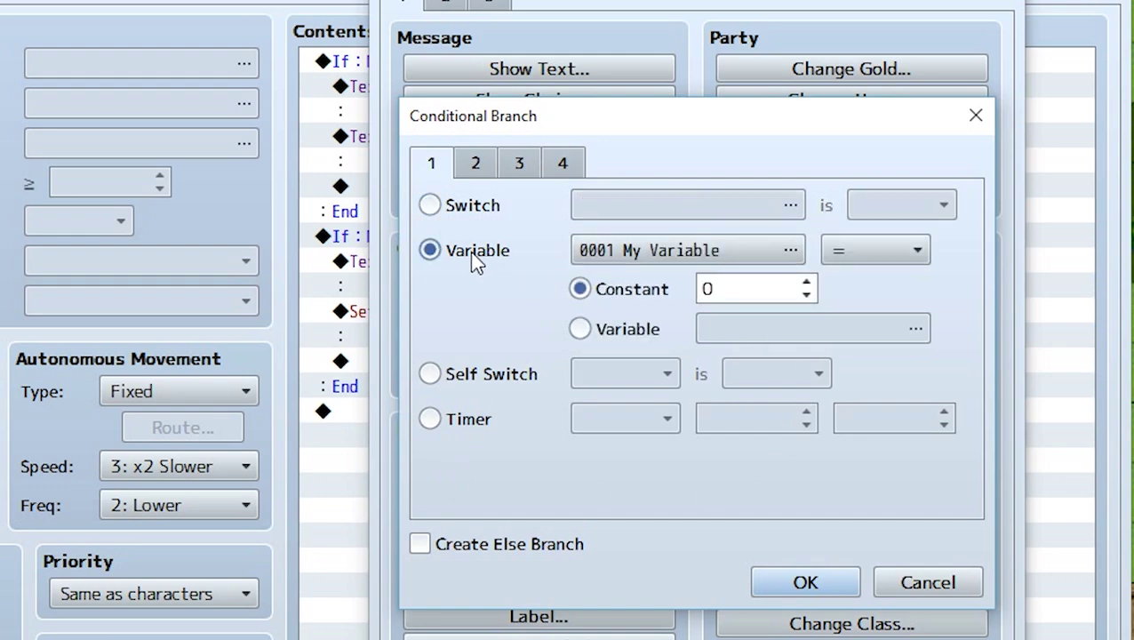
{"action": "left_click", "coordinate": [751, 293]}
{"action": "type", "text": "2"}
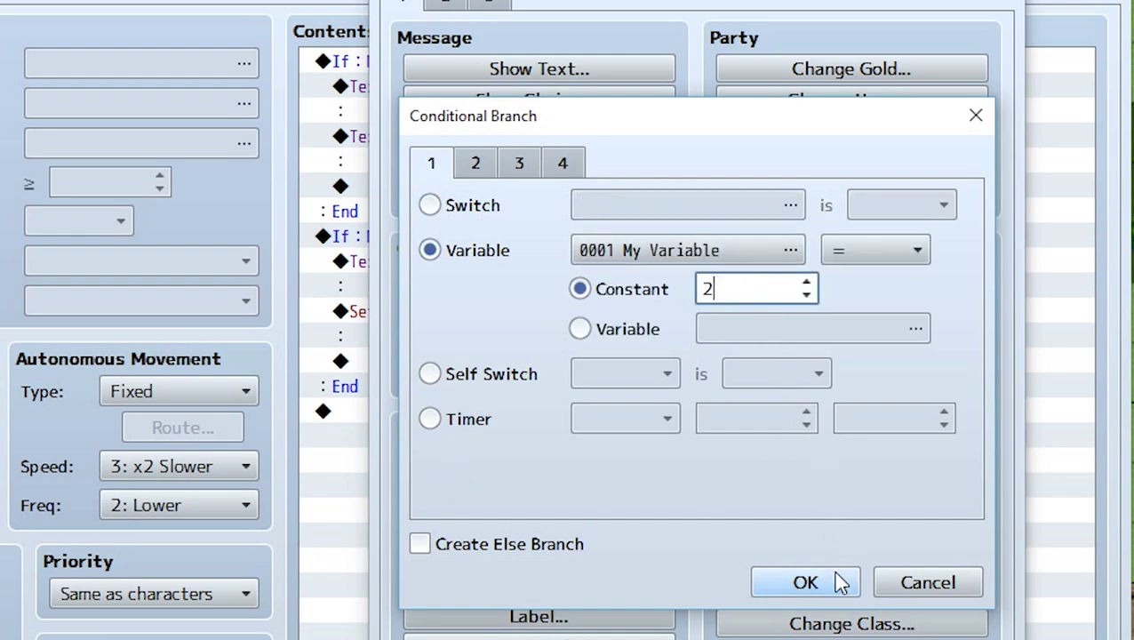
{"action": "left_click", "coordinate": [832, 582]}
Step: Add the text message "Please enter the house" inside the My Variable = 2 branch
{"action": "double_click", "coordinate": [466, 433]}
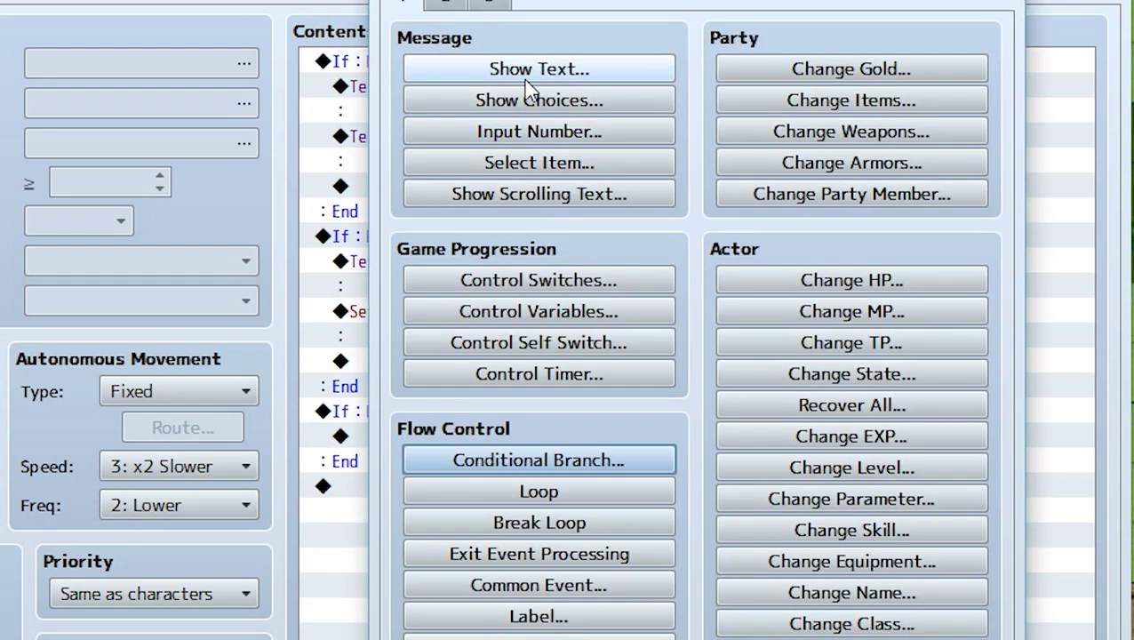
{"action": "left_click", "coordinate": [526, 81]}
{"action": "type", "text": "Please enter the ho"}
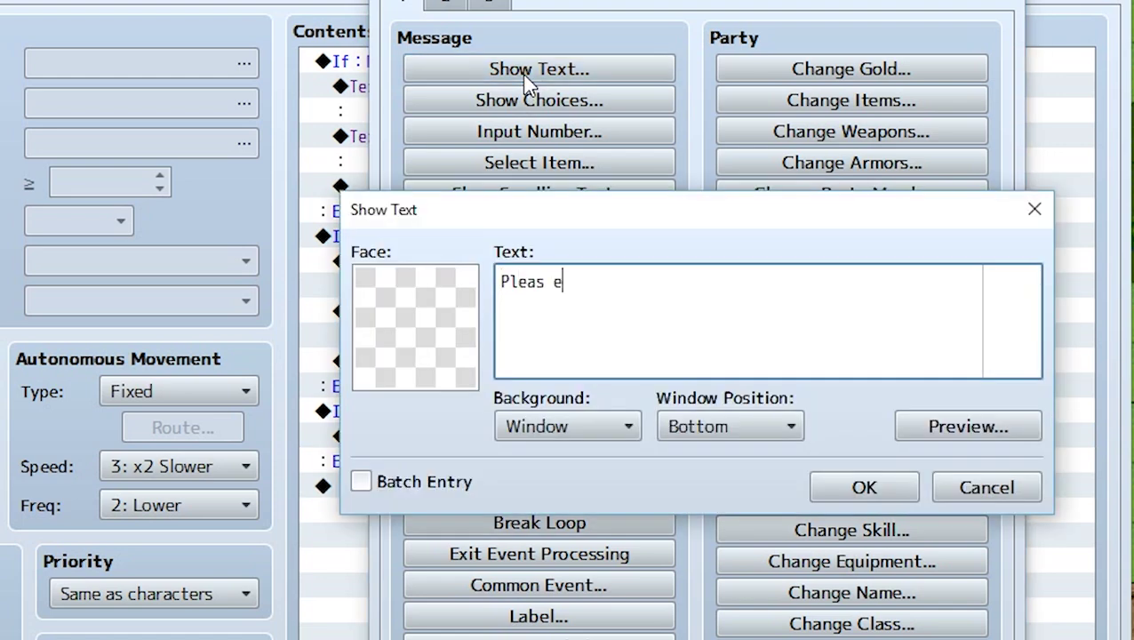
{"action": "type", "text": "use"}
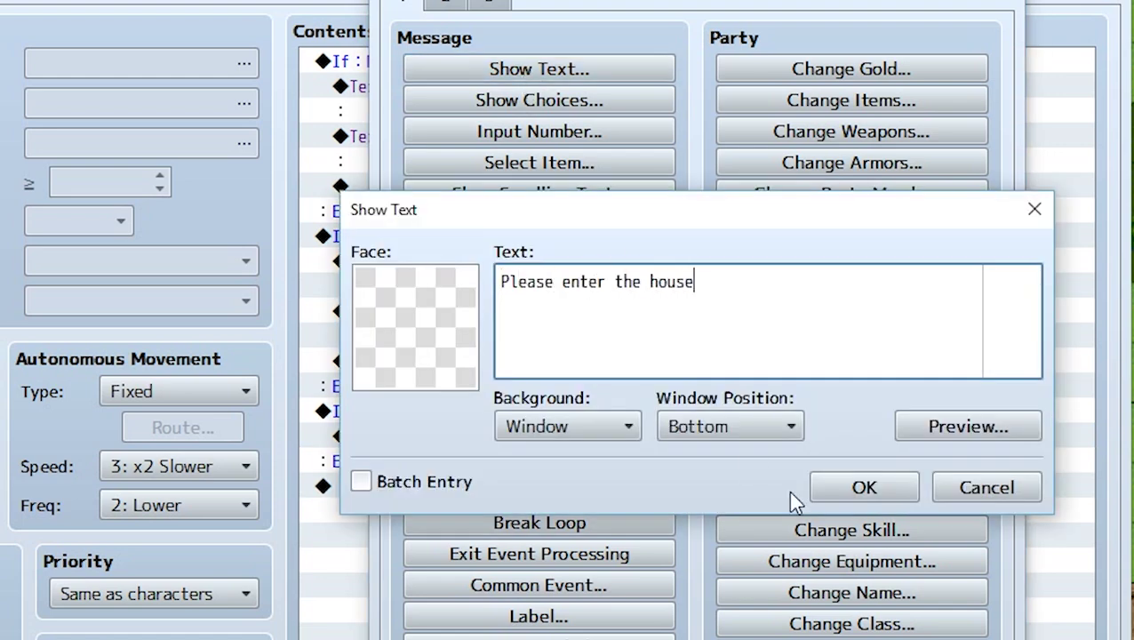
{"action": "left_click", "coordinate": [849, 494]}
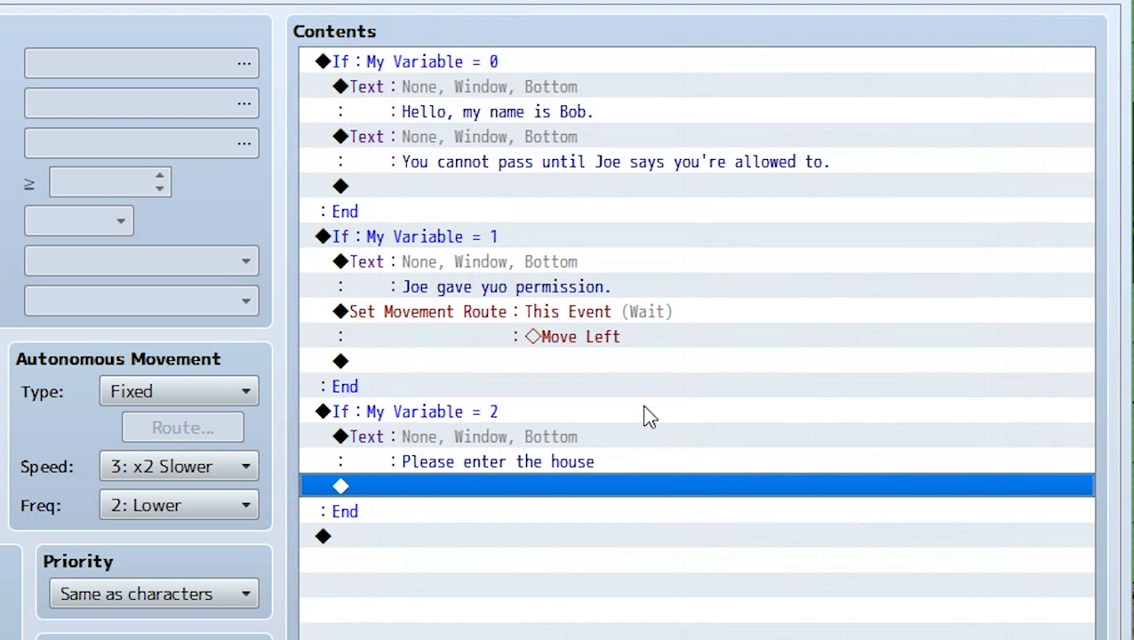
Step: Below the movement route in the My Variable = 1 branch, add a Control Variables command setting My Variable to the constant 2
{"action": "left_click", "coordinate": [560, 362]}
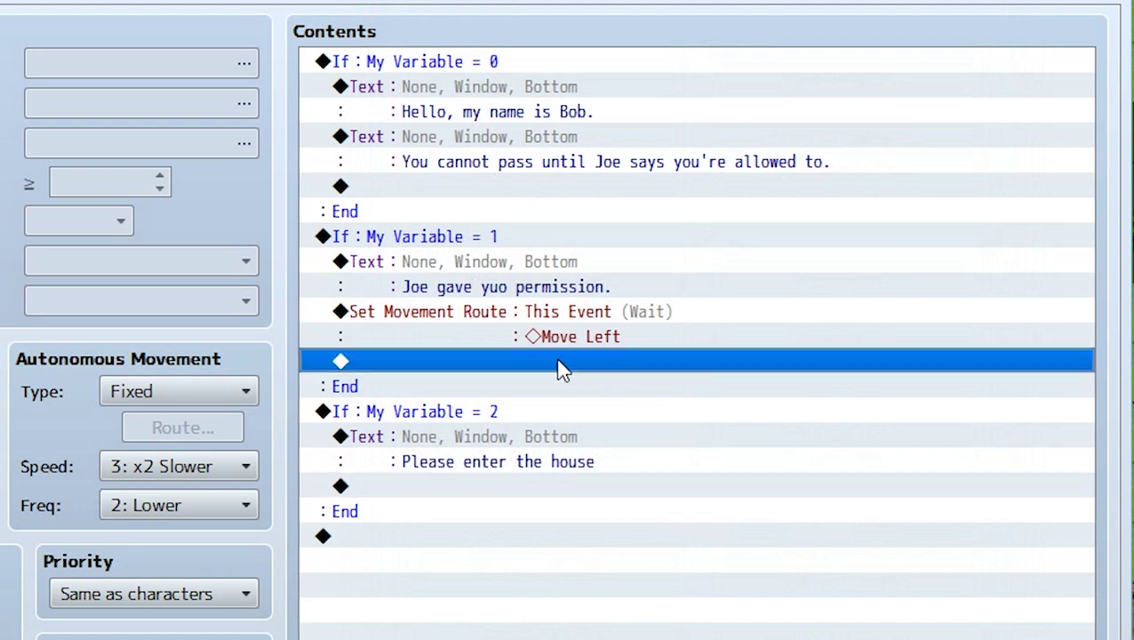
{"action": "double_click", "coordinate": [562, 368]}
{"action": "left_click", "coordinate": [570, 314]}
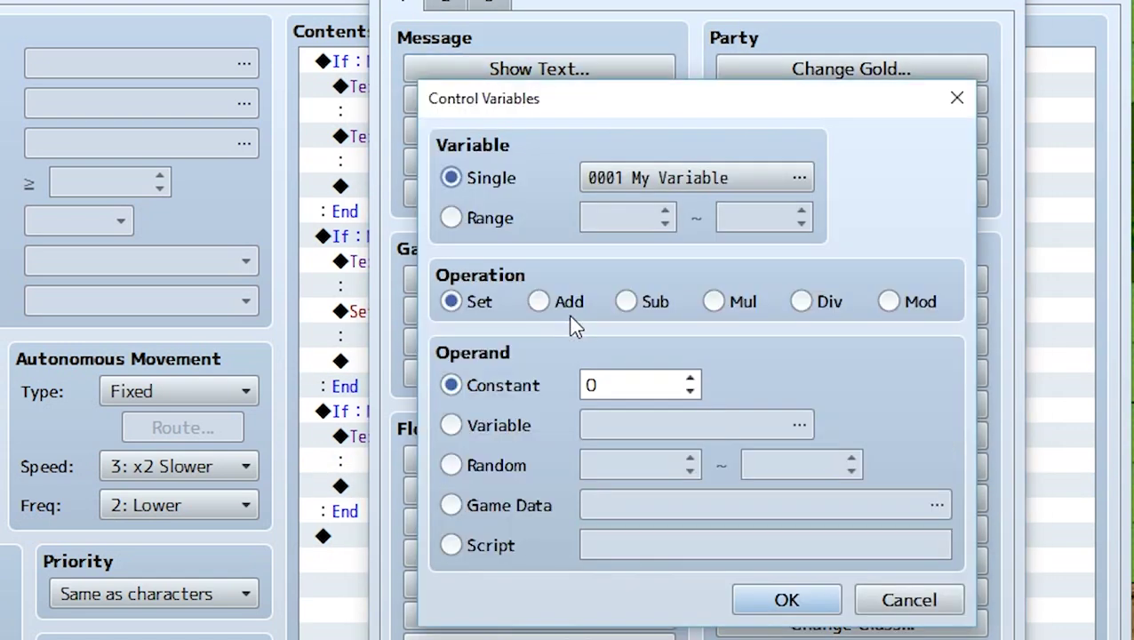
{"action": "left_click", "coordinate": [633, 386]}
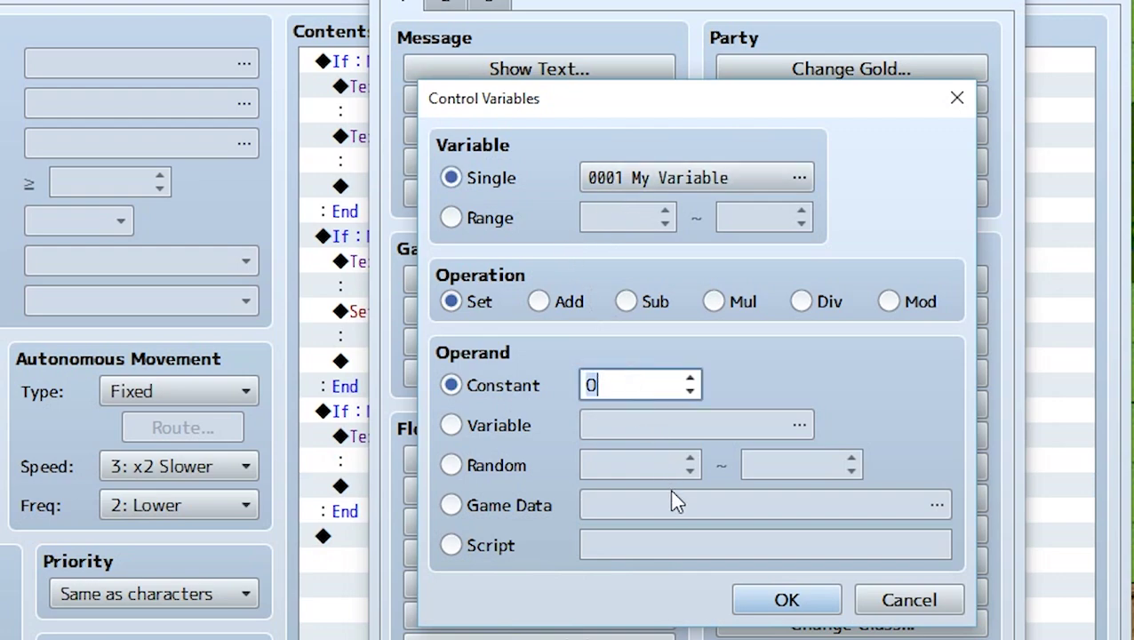
{"action": "type", "text": "2"}
{"action": "left_click", "coordinate": [774, 597]}
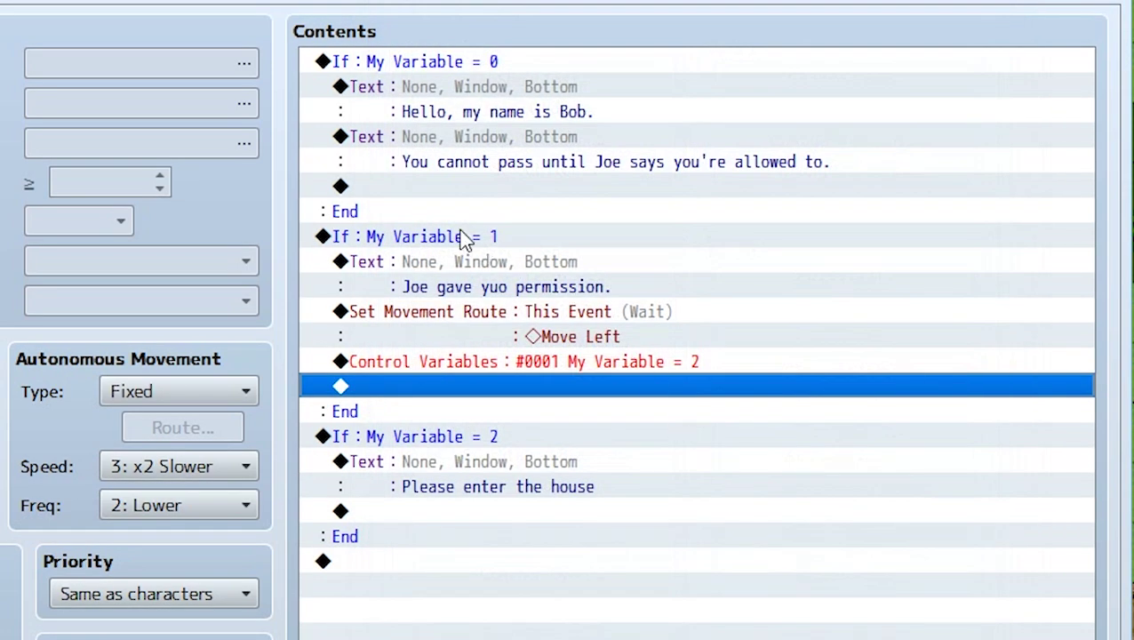
Step: Check the command sequence from the My Variable = 1 branch, including the variable change, through to the My Variable = 2 branch
{"action": "left_click", "coordinate": [461, 235]}
{"action": "left_click", "coordinate": [480, 277]}
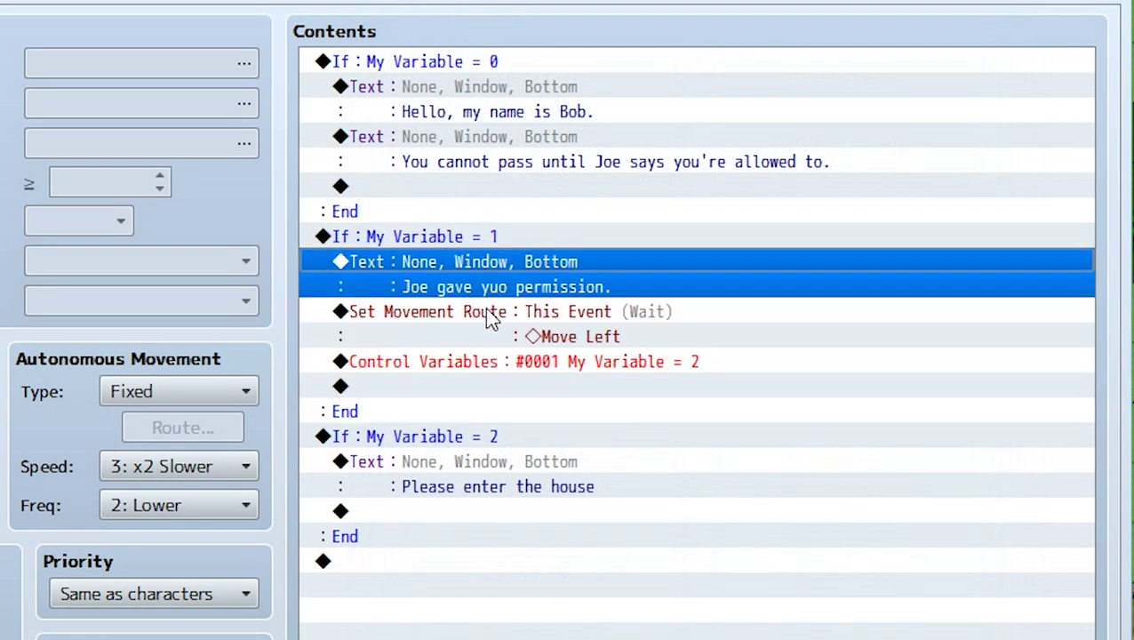
{"action": "left_click", "coordinate": [485, 311]}
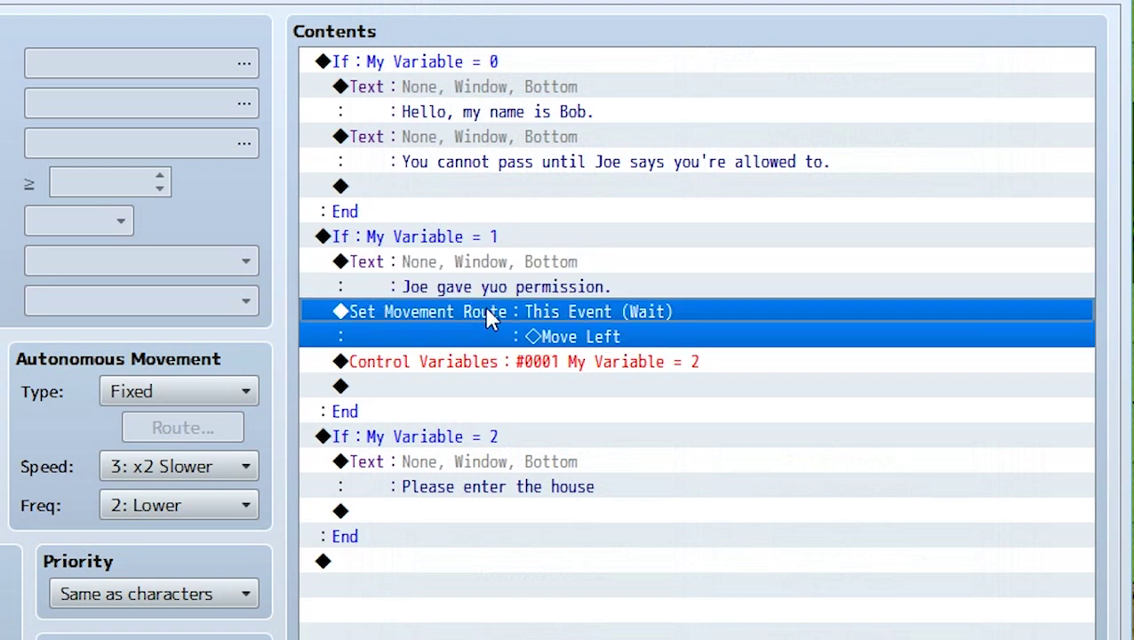
{"action": "left_click", "coordinate": [510, 368]}
{"action": "left_click", "coordinate": [461, 471]}
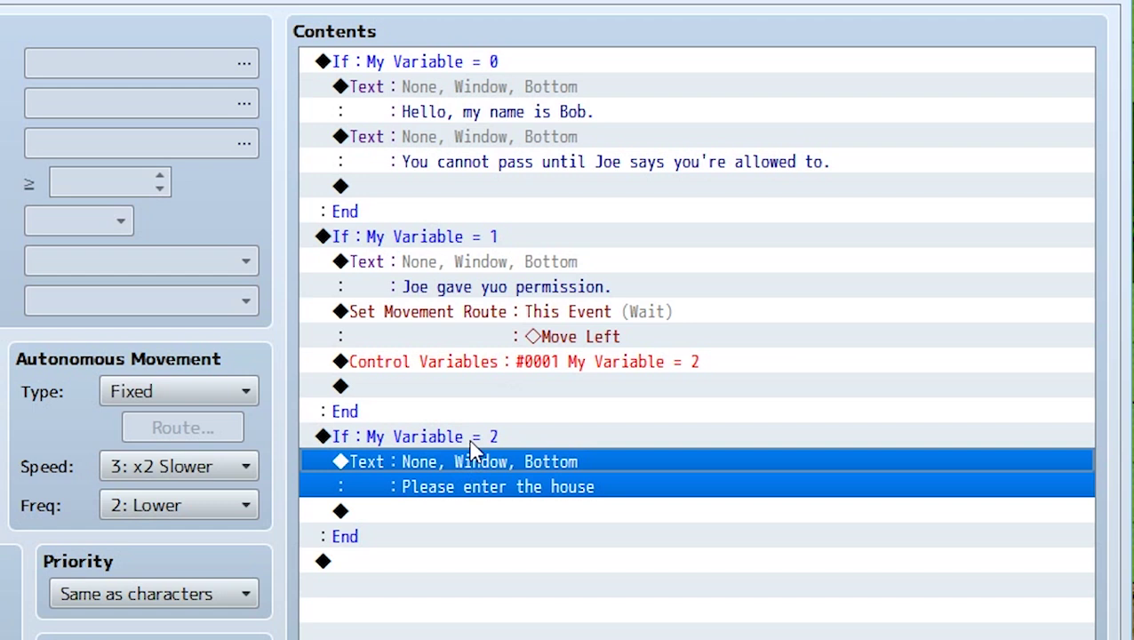
{"action": "left_click", "coordinate": [470, 437]}
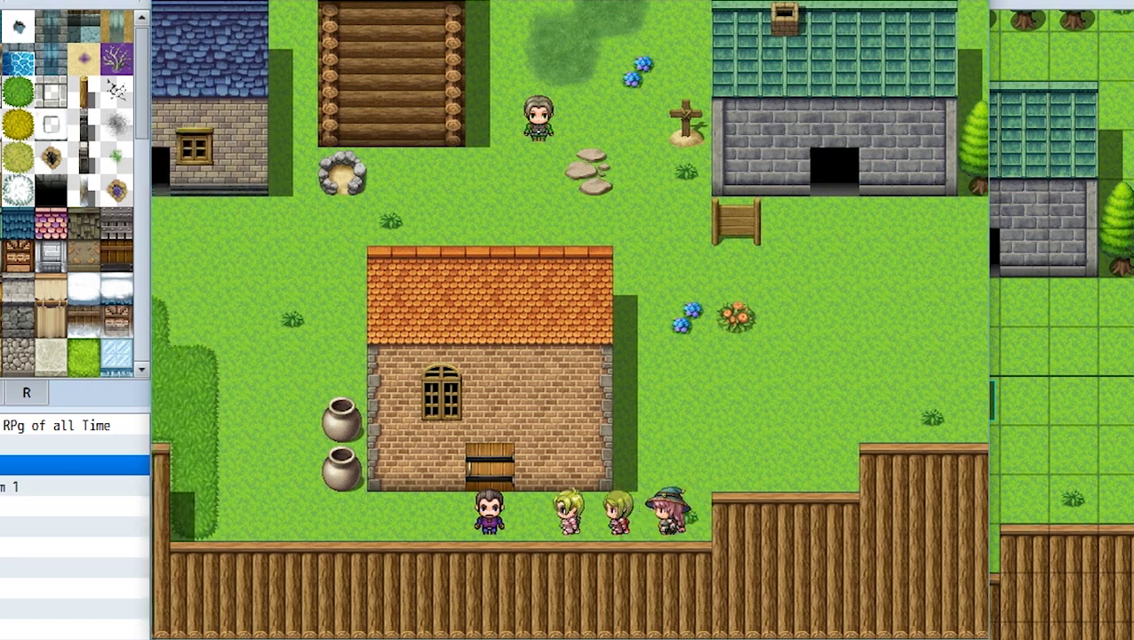
Step: In the playtest, talk to the guard at the house door, walk to the green-clad villager near the stepping stones, and read his permission messages
{"action": "key", "text": "Return"}
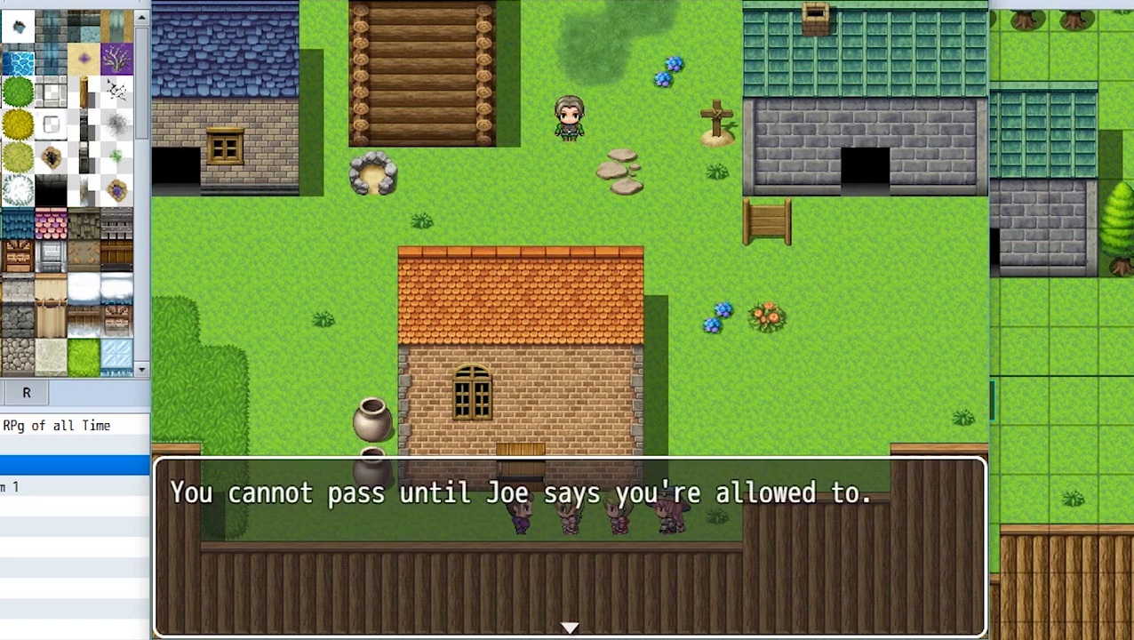
{"action": "key", "text": "Return"}
{"action": "key", "text": "Up"}
{"action": "key", "text": "Left"}
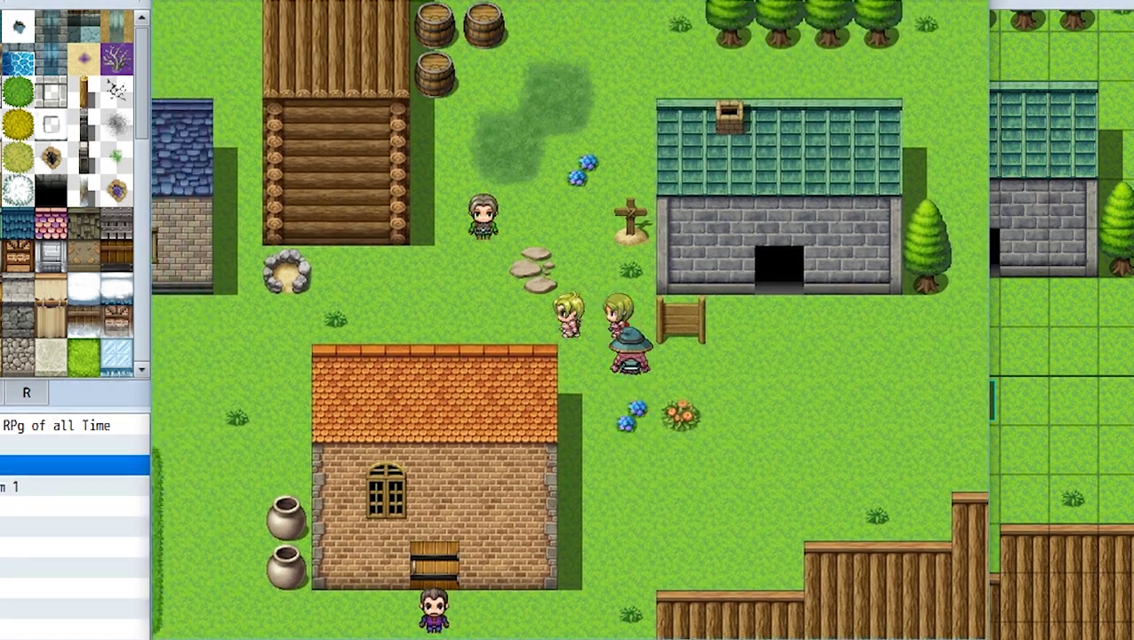
{"action": "key", "text": "Up"}
{"action": "key", "text": "Return"}
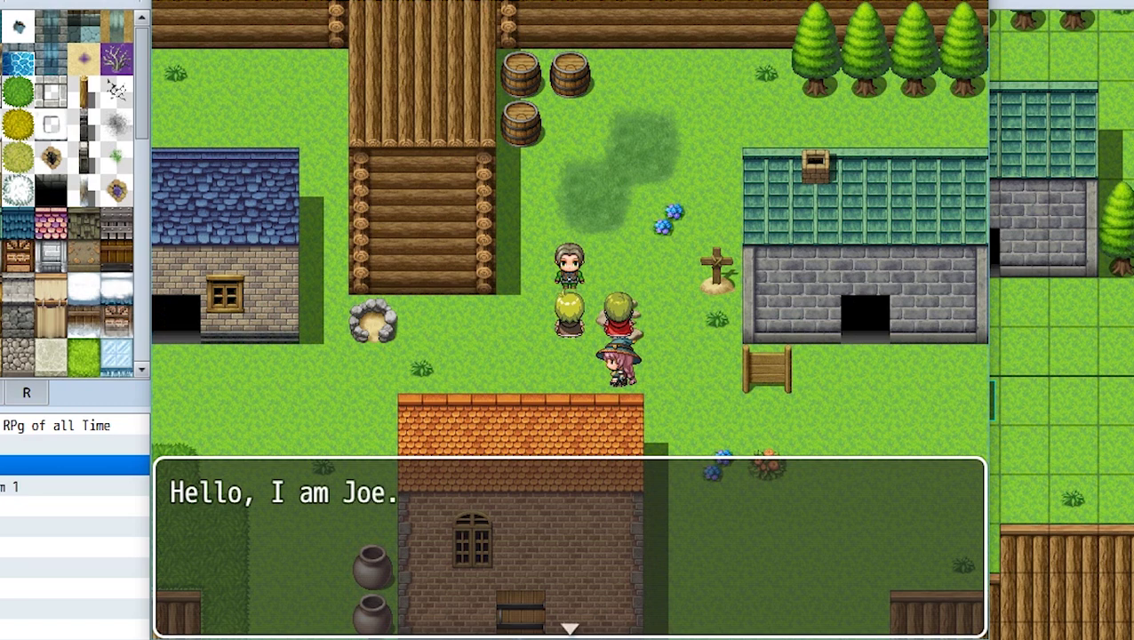
{"action": "key", "text": "Return"}
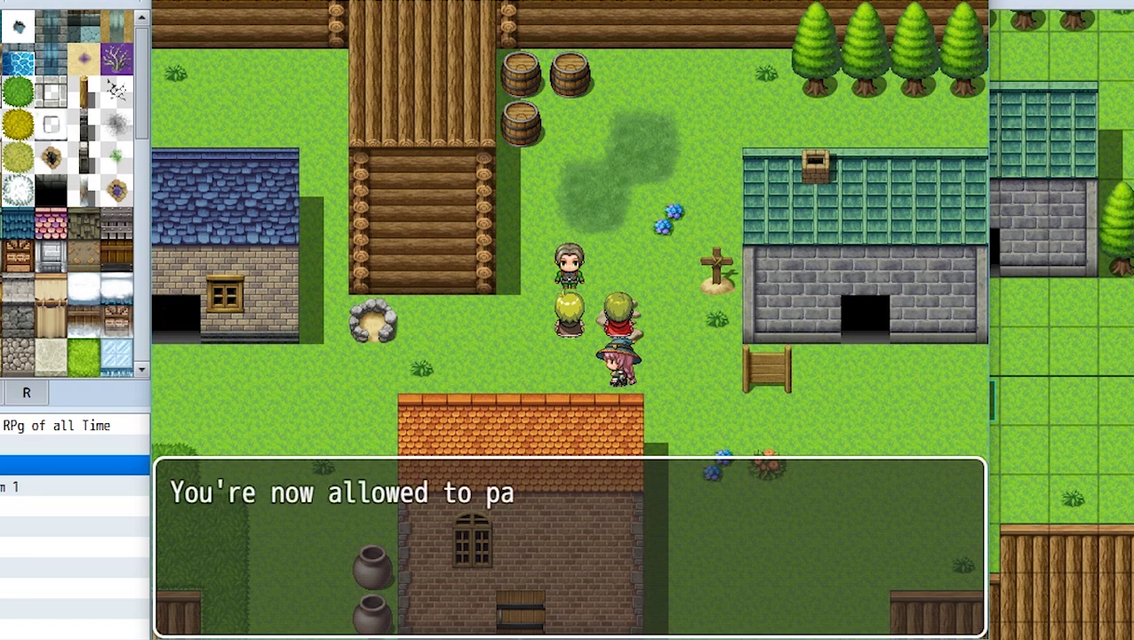
{"action": "key", "text": "Return"}
Step: Walk back to the guard beside the house door and read through his dialogue with permission granted
{"action": "key", "text": "Right"}
{"action": "key", "text": "Down"}
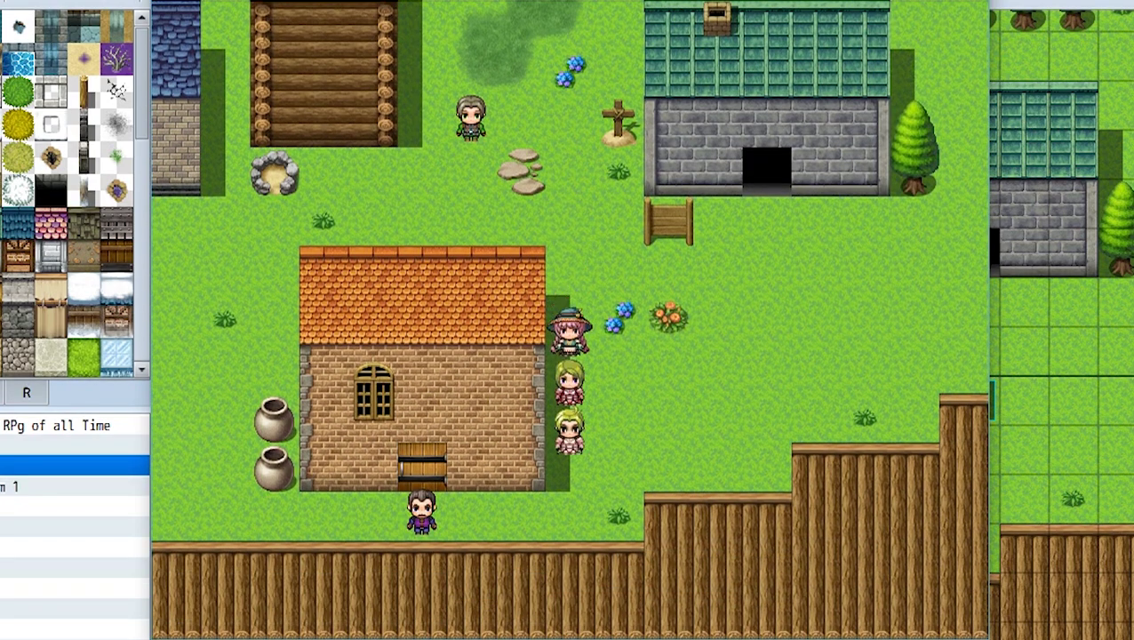
{"action": "key", "text": "Left"}
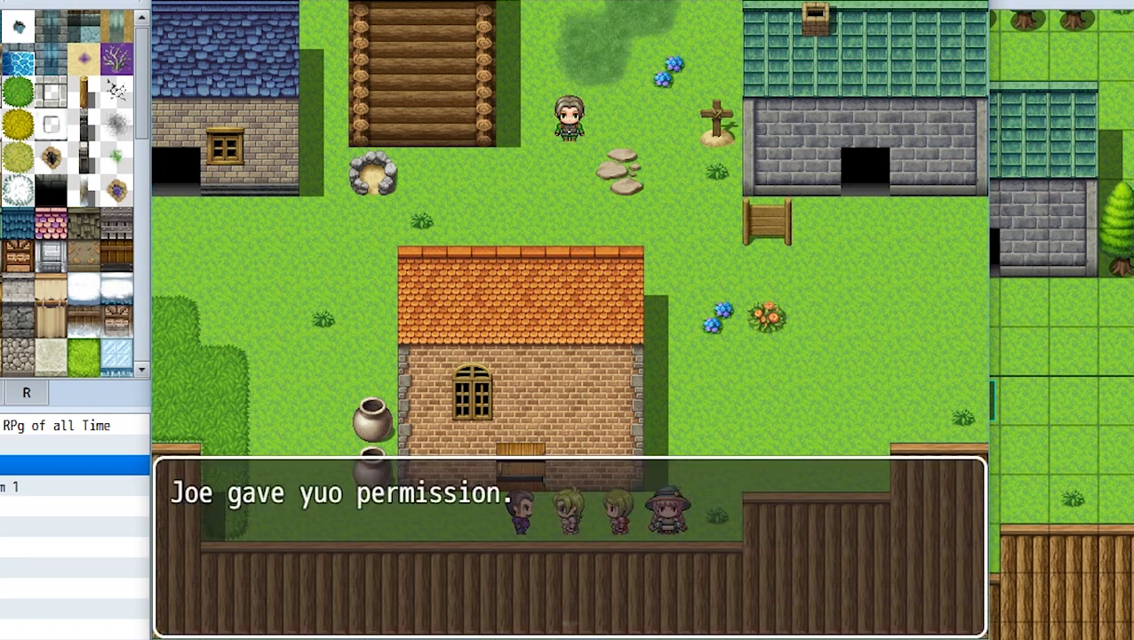
{"action": "key", "text": "Return"}
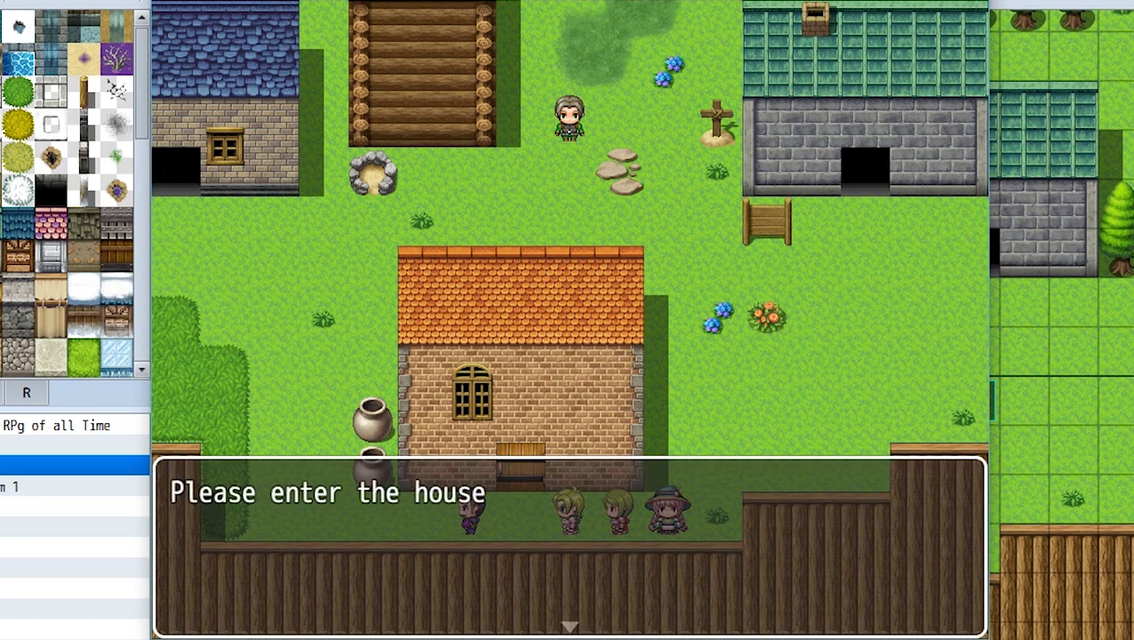
{"action": "key", "text": "Return"}
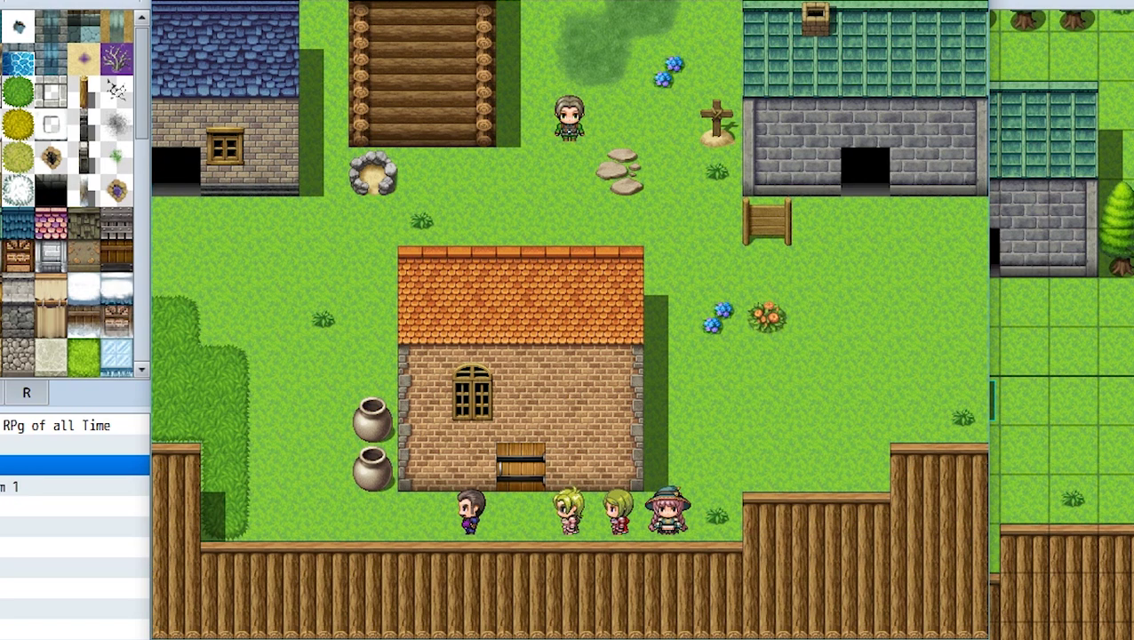
Step: Step in front of the house door and talk to the relocated guard several times to test his My Variable = 2 message
{"action": "key", "text": "Left"}
{"action": "key", "text": "Return"}
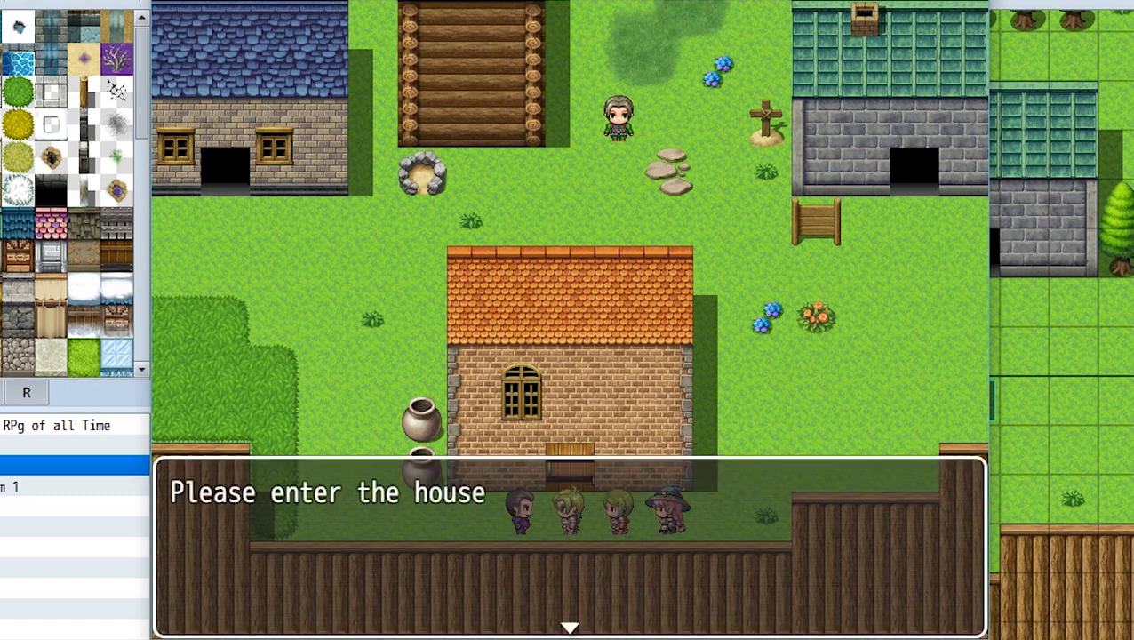
{"action": "key", "text": "Return"}
{"action": "key", "text": "Return"}
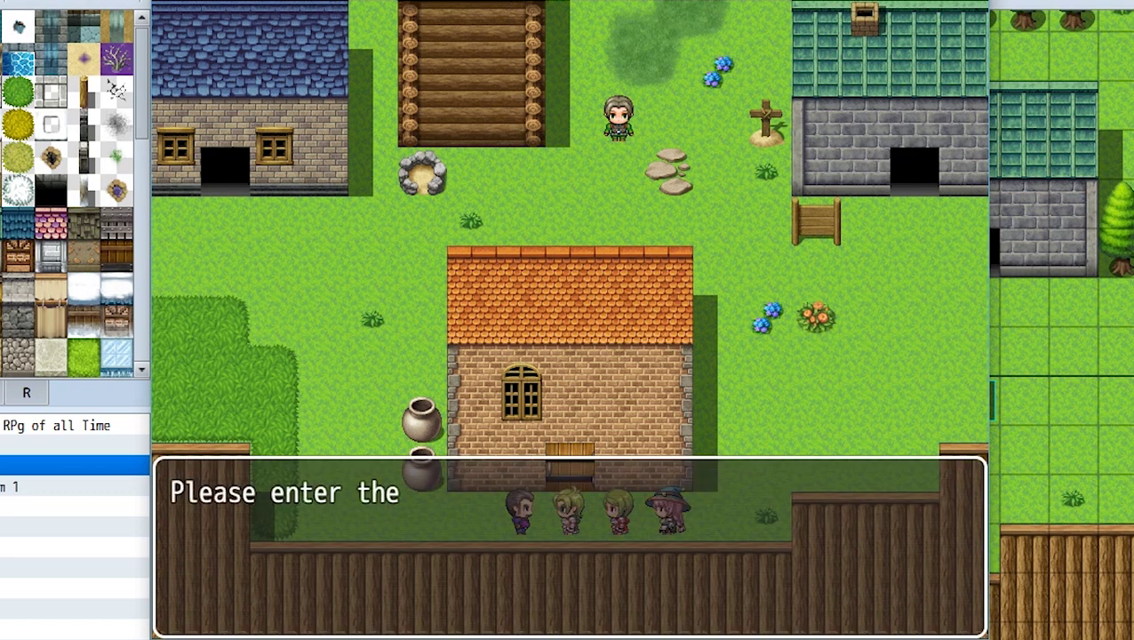
{"action": "key", "text": "Return"}
{"action": "key", "text": "Return"}
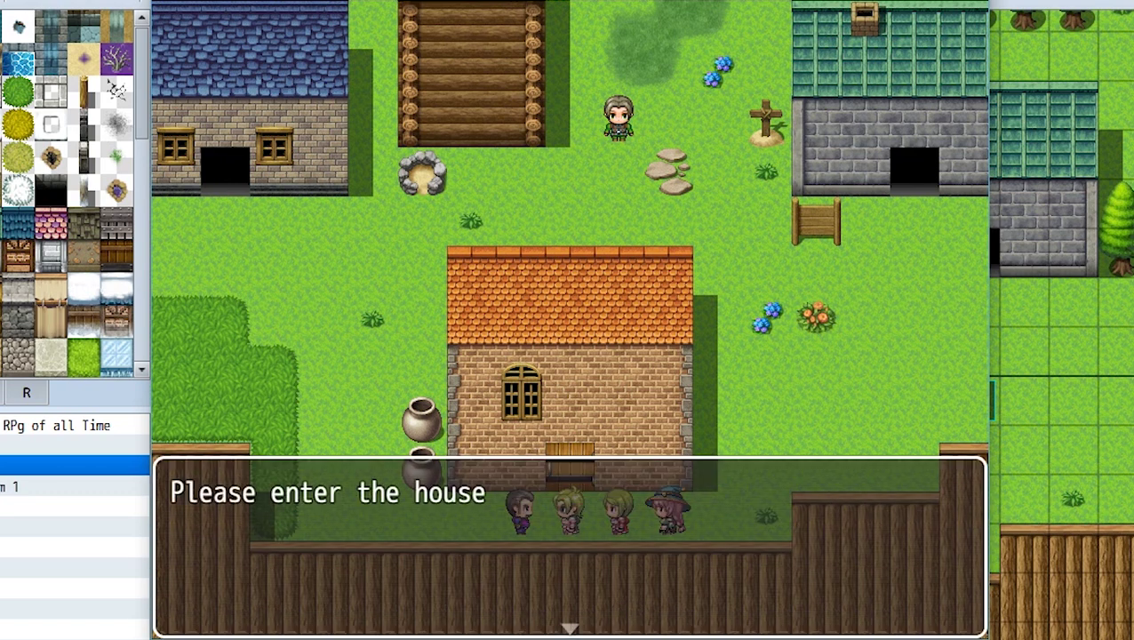
{"action": "key", "text": "Return"}
Step: Enter the orange-roofed house, walk back out to the town, and check the guard's spot beside the door
{"action": "key", "text": "Up"}
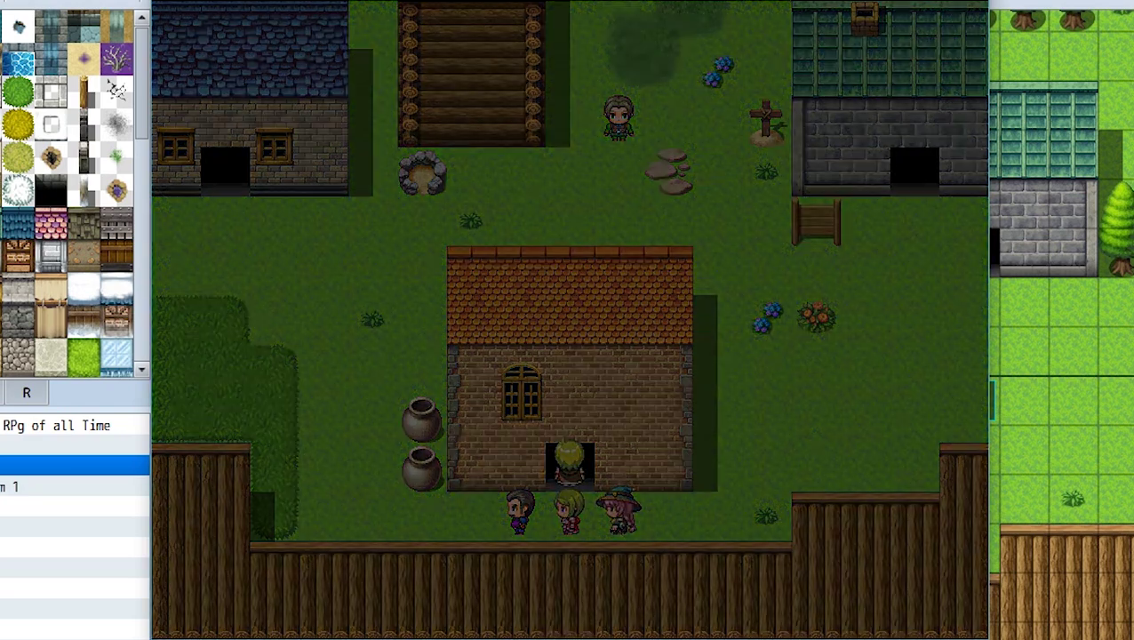
{"action": "key", "text": "Up"}
{"action": "key", "text": "Up"}
{"action": "key", "text": "Up"}
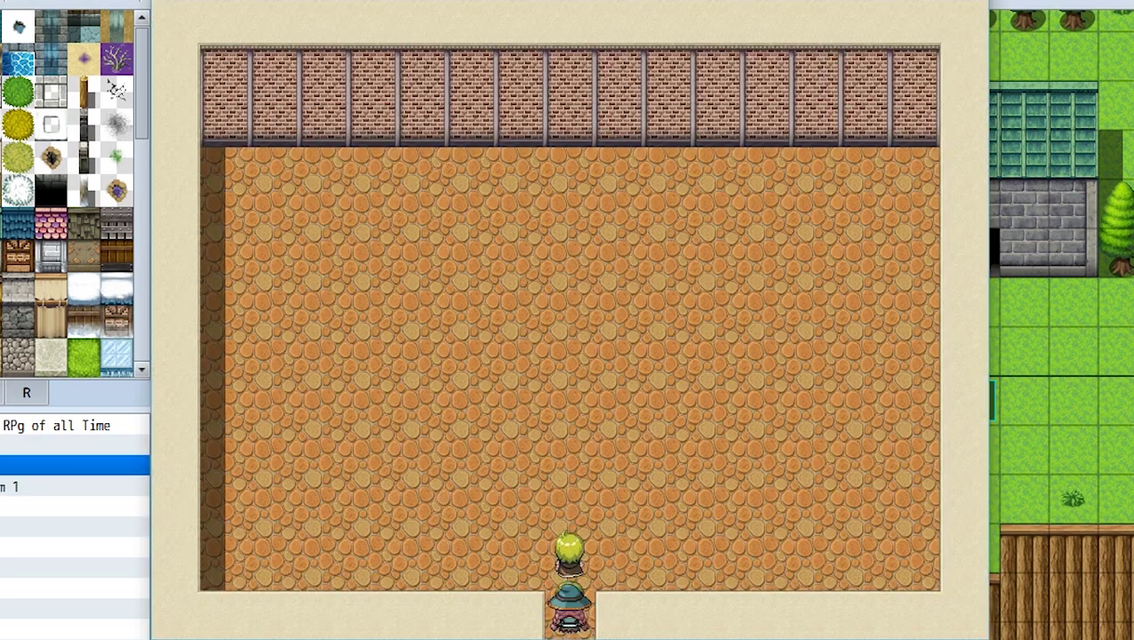
{"action": "key", "text": "Down"}
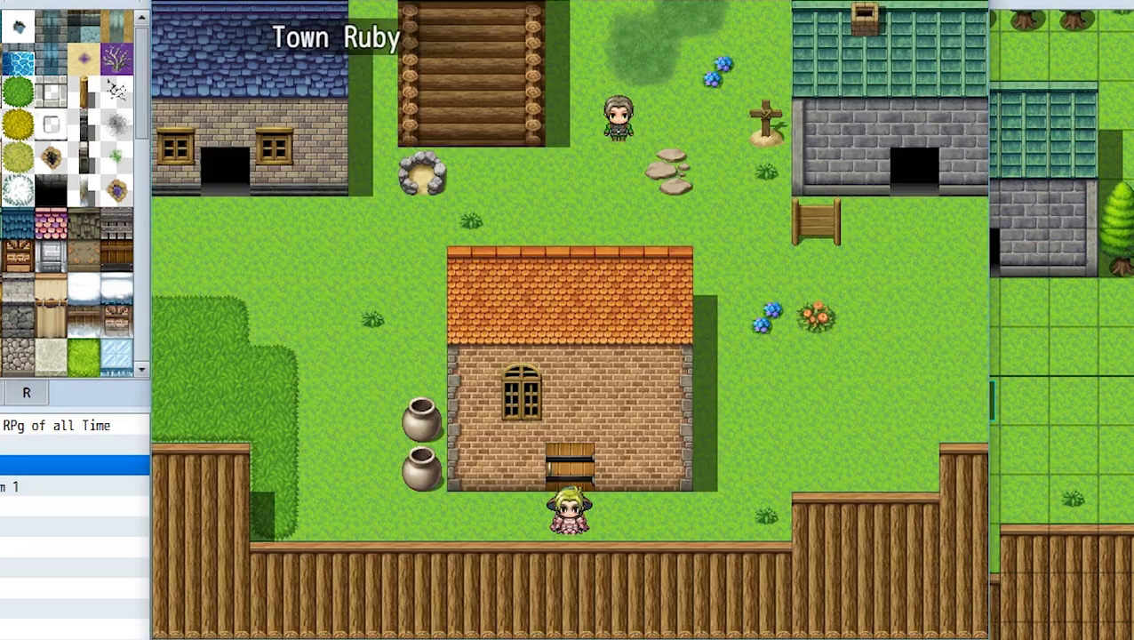
{"action": "key", "text": "Left"}
{"action": "key", "text": "Left"}
{"action": "key", "text": "Left"}
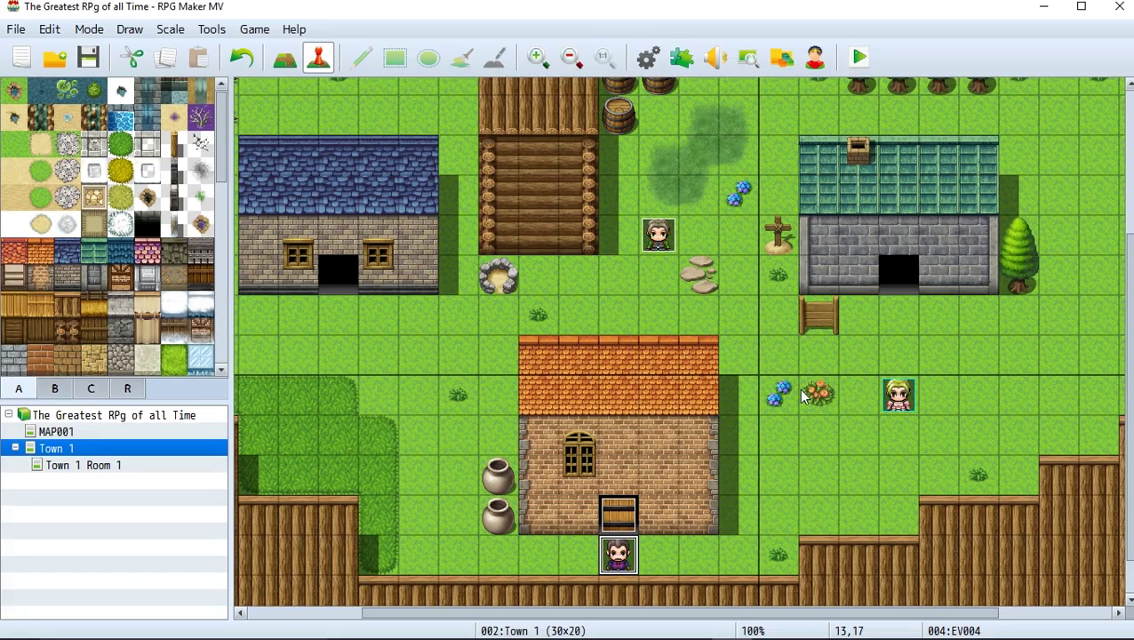
Step: In the Town 1 Room 1 exit event, add a Control Variables command above Play SE setting My Variable to the constant 3
{"action": "left_click", "coordinate": [140, 465]}
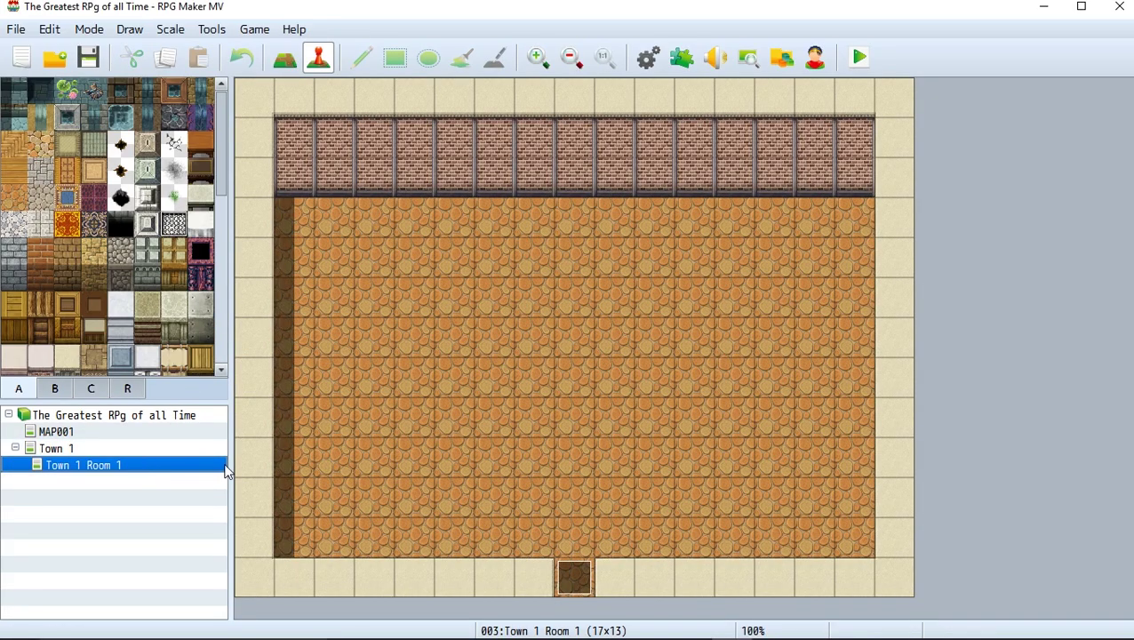
{"action": "left_click", "coordinate": [573, 585]}
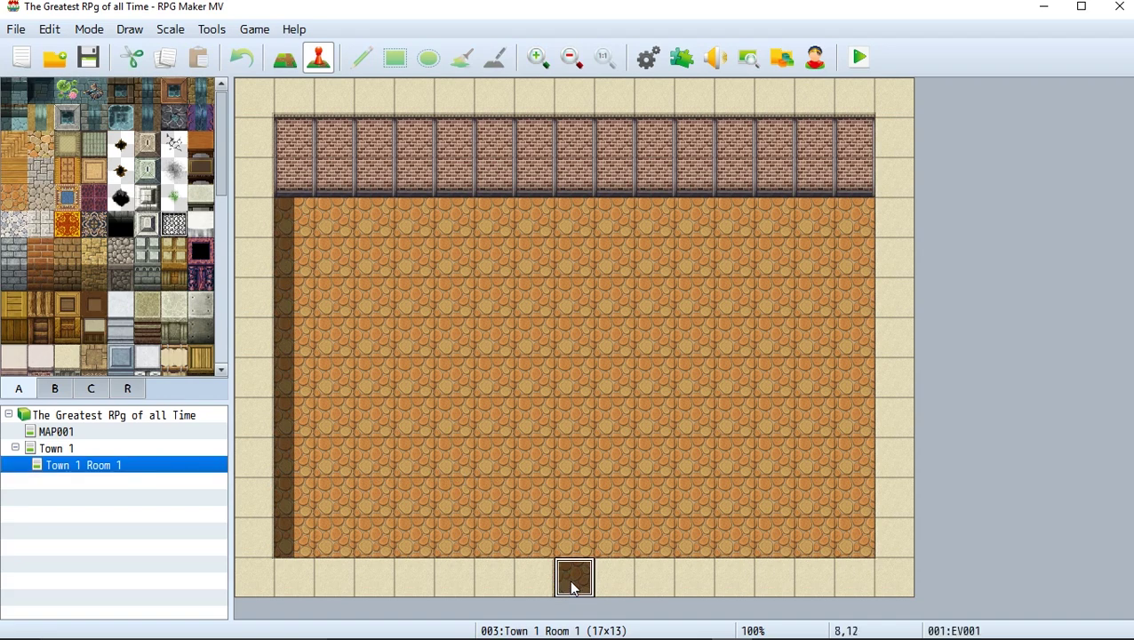
{"action": "double_click", "coordinate": [574, 586]}
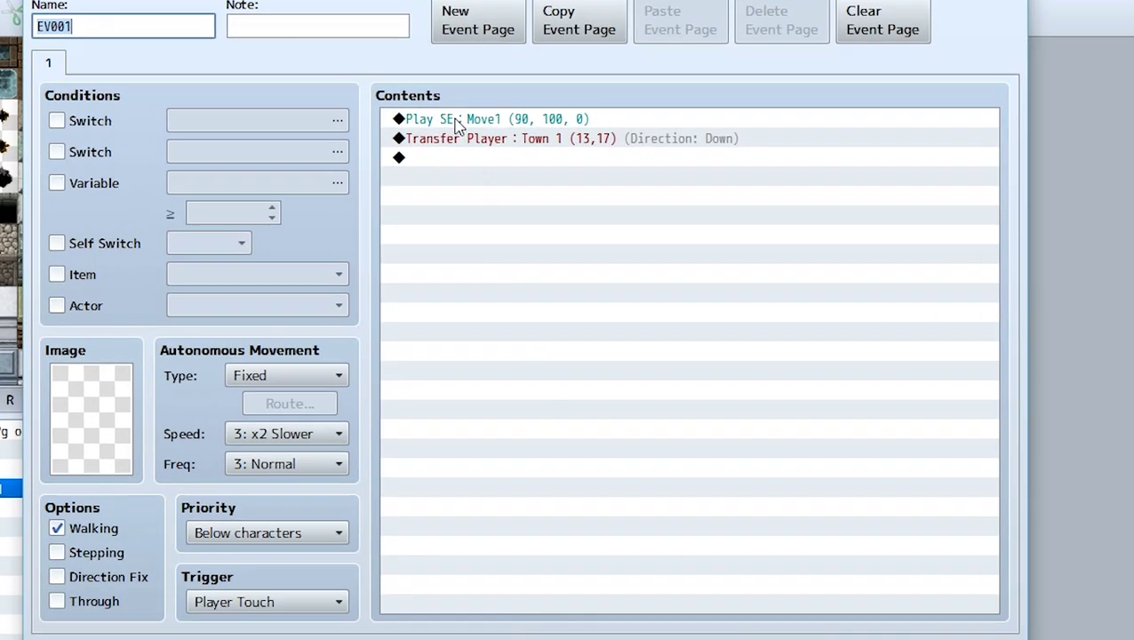
{"action": "left_click", "coordinate": [455, 122]}
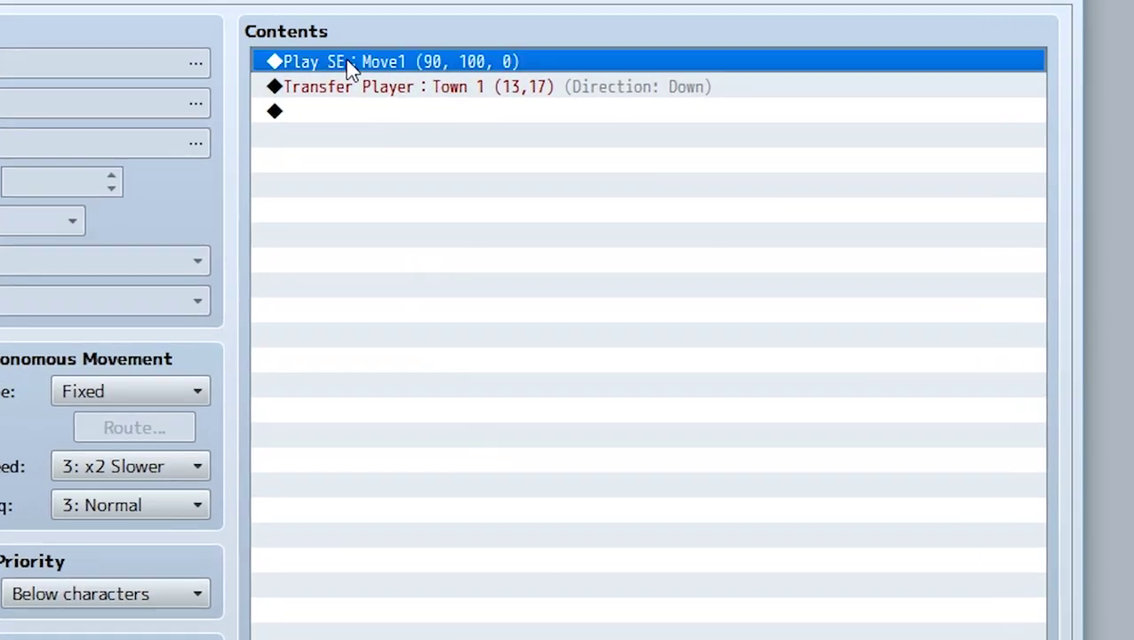
{"action": "key", "text": "Insert"}
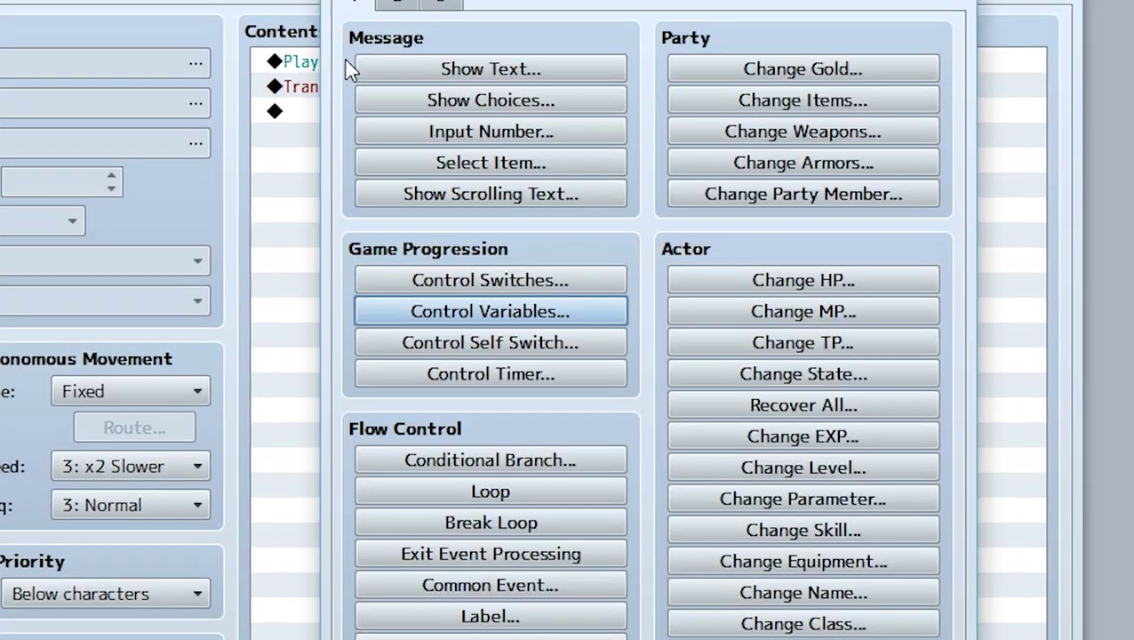
{"action": "left_click", "coordinate": [433, 313]}
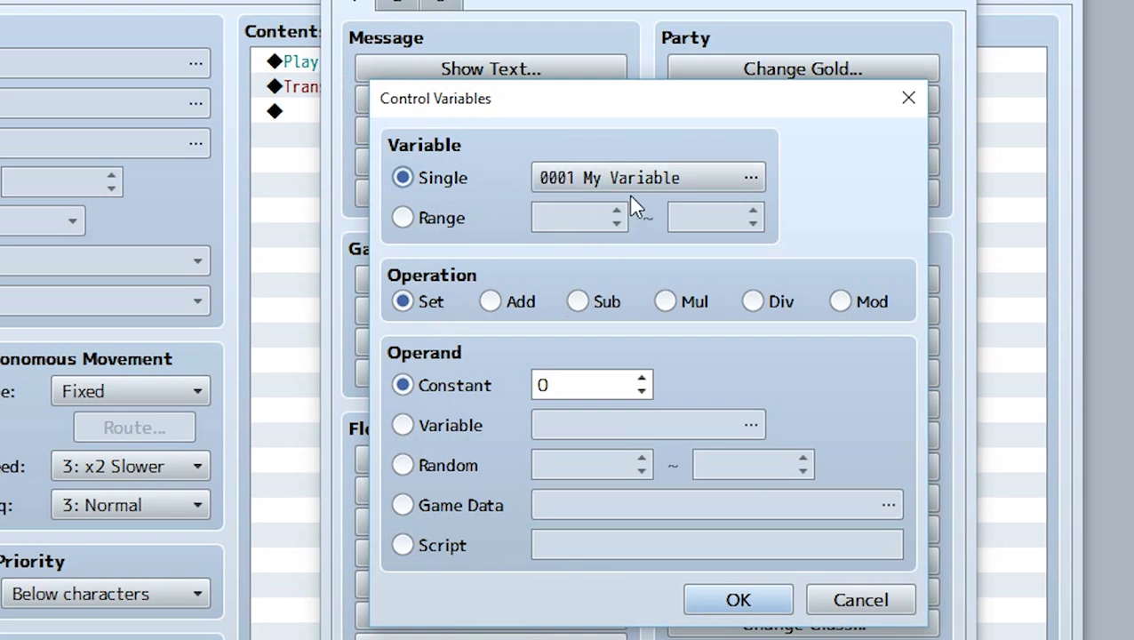
{"action": "double_click", "coordinate": [567, 384]}
{"action": "type", "text": "3"}
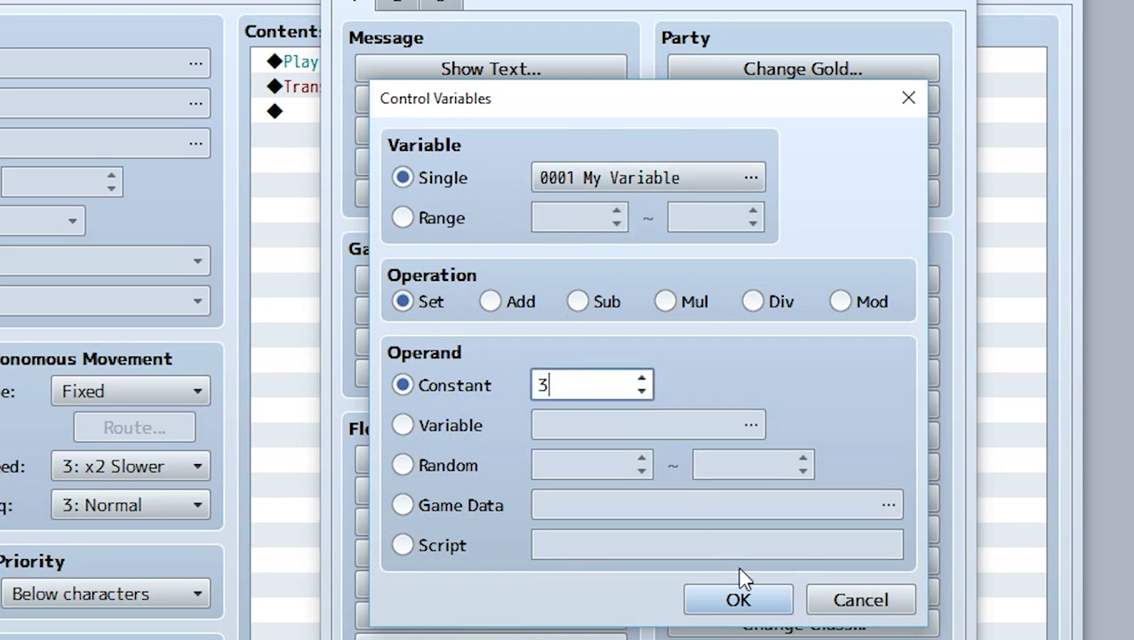
{"action": "left_click", "coordinate": [751, 601]}
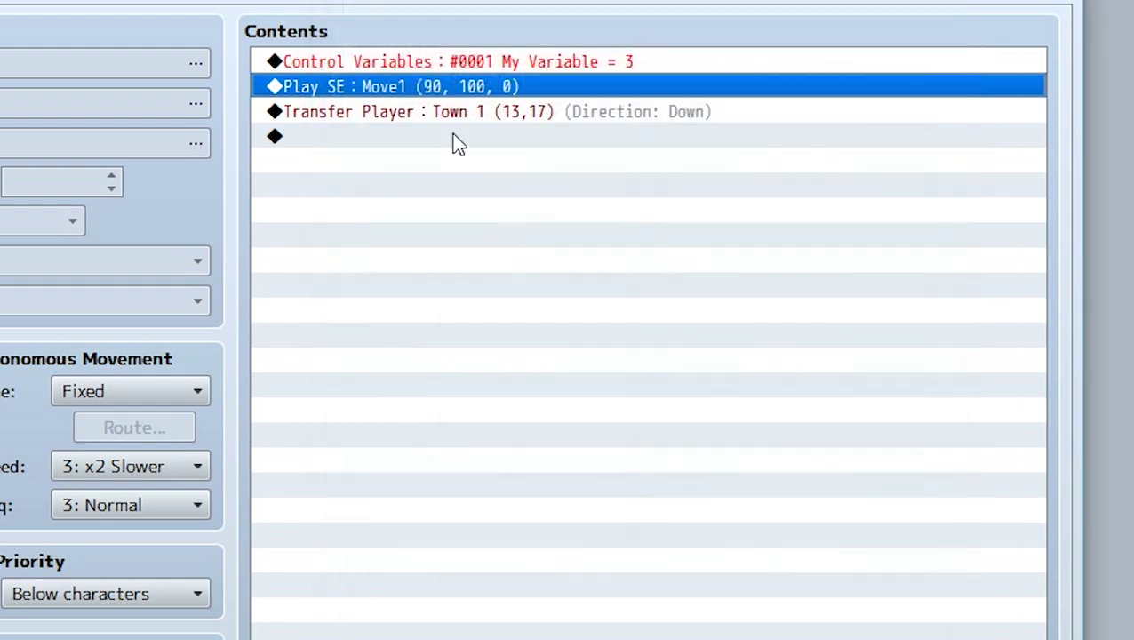
{"action": "left_click", "coordinate": [457, 141]}
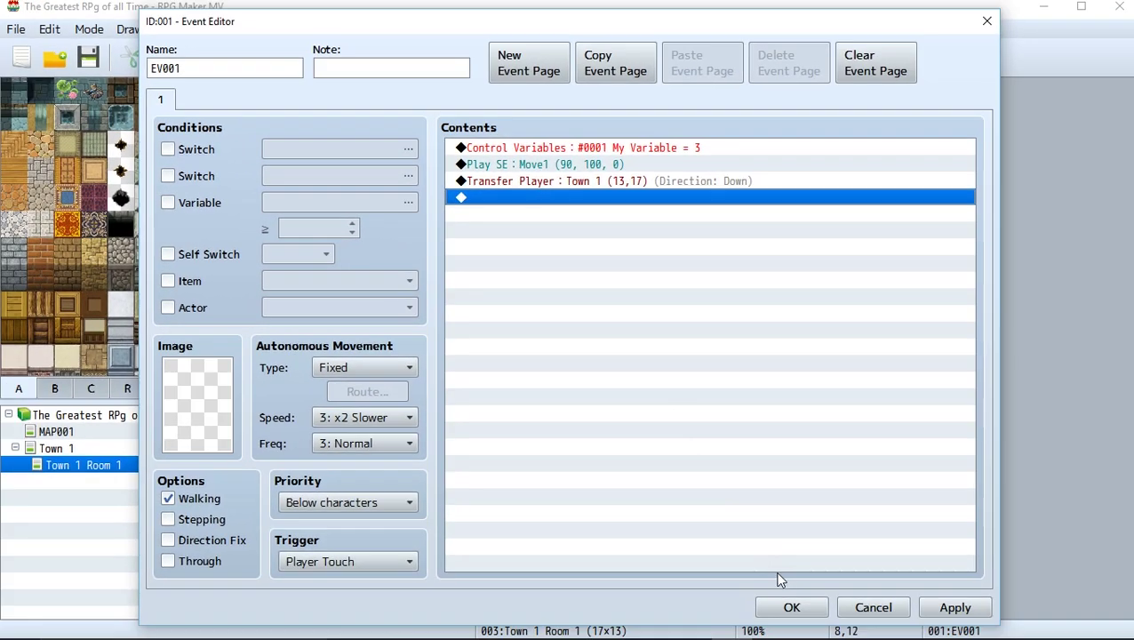
{"action": "left_click", "coordinate": [792, 607]}
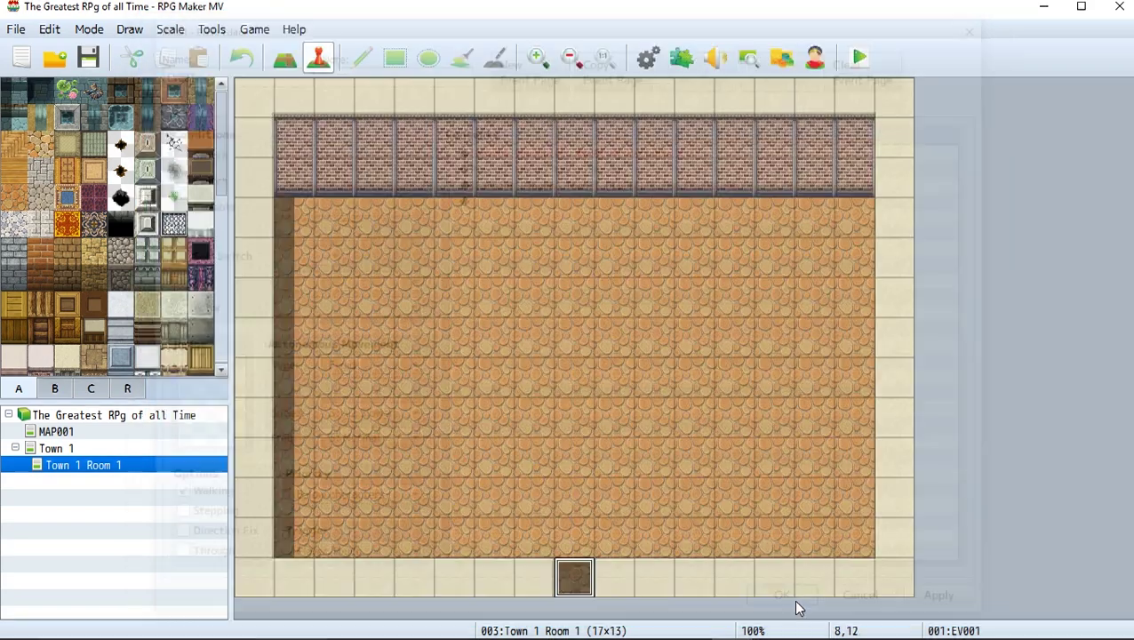
Step: On the Town 1 map, add a second event page to the guard with the condition My Variable ≥ 3
{"action": "key", "text": "Up"}
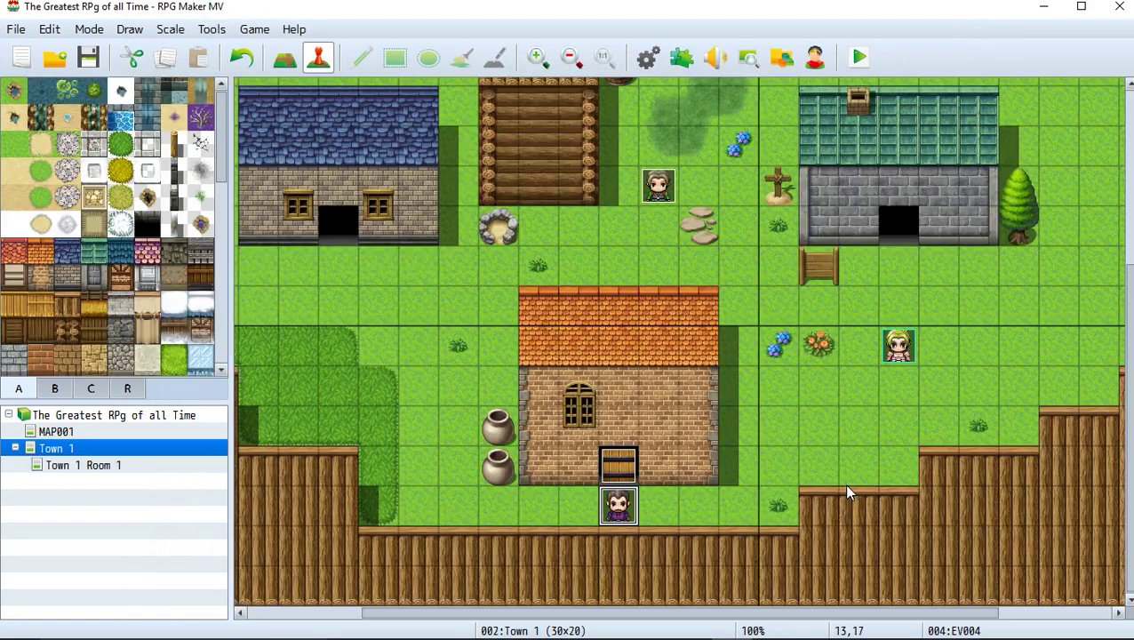
{"action": "double_click", "coordinate": [619, 503]}
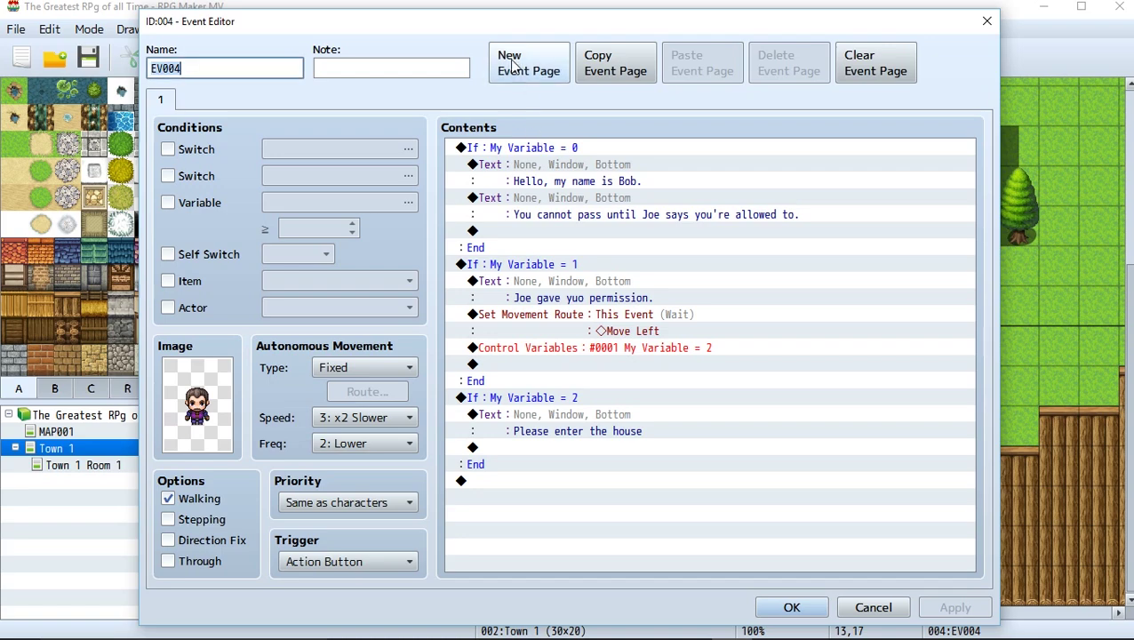
{"action": "left_click", "coordinate": [529, 62]}
{"action": "left_click", "coordinate": [168, 202]}
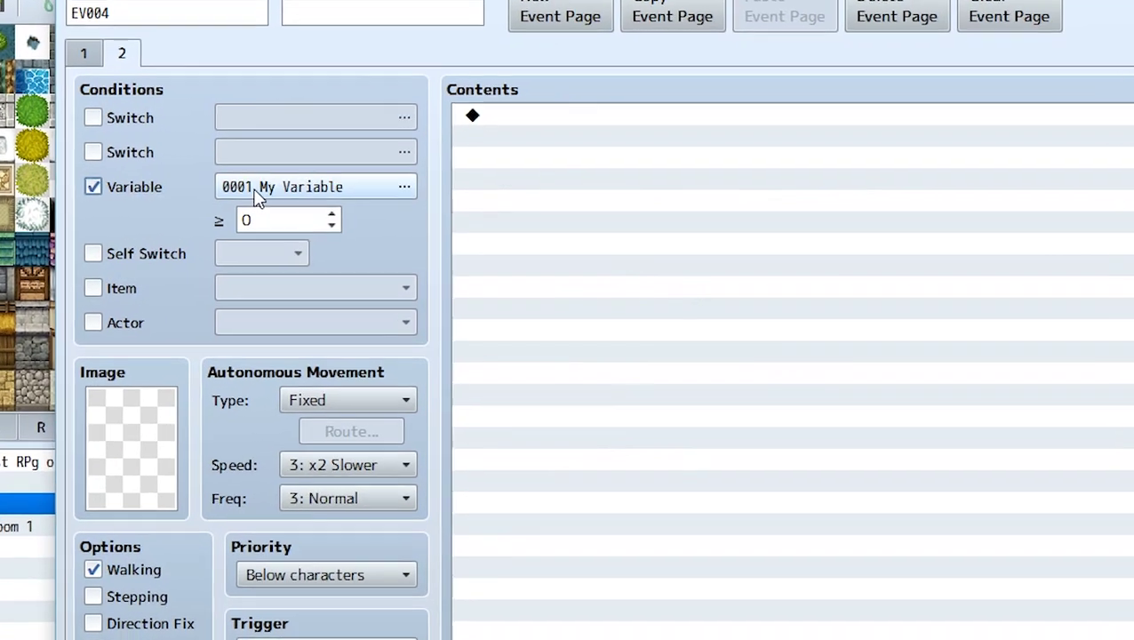
{"action": "double_click", "coordinate": [294, 201]}
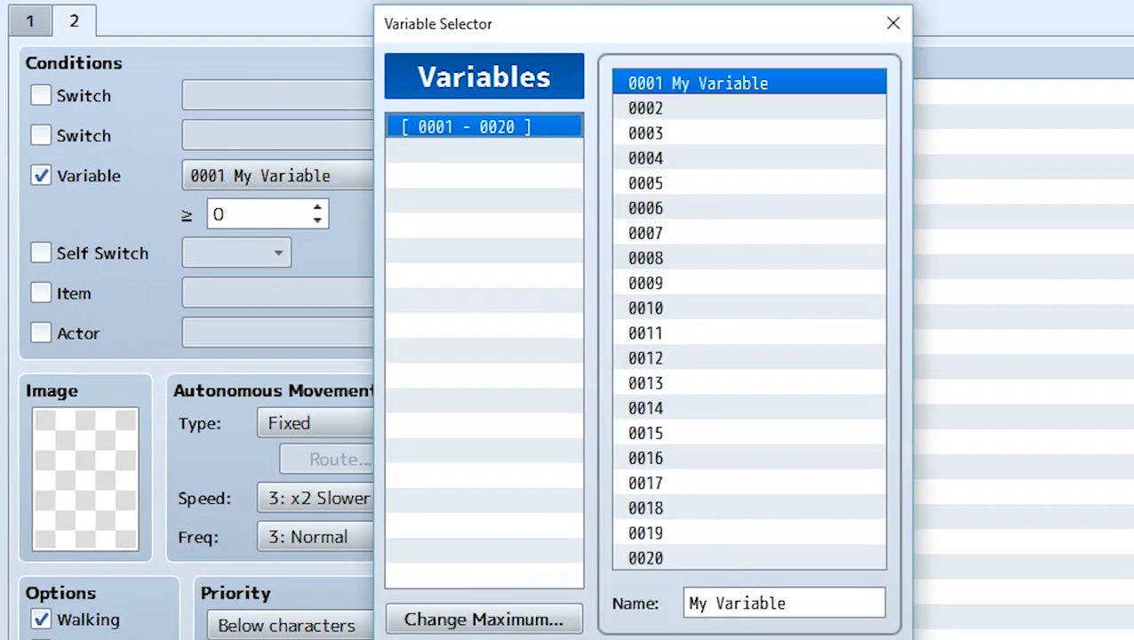
{"action": "key", "text": "Return"}
{"action": "double_click", "coordinate": [256, 209]}
{"action": "type", "text": "3"}
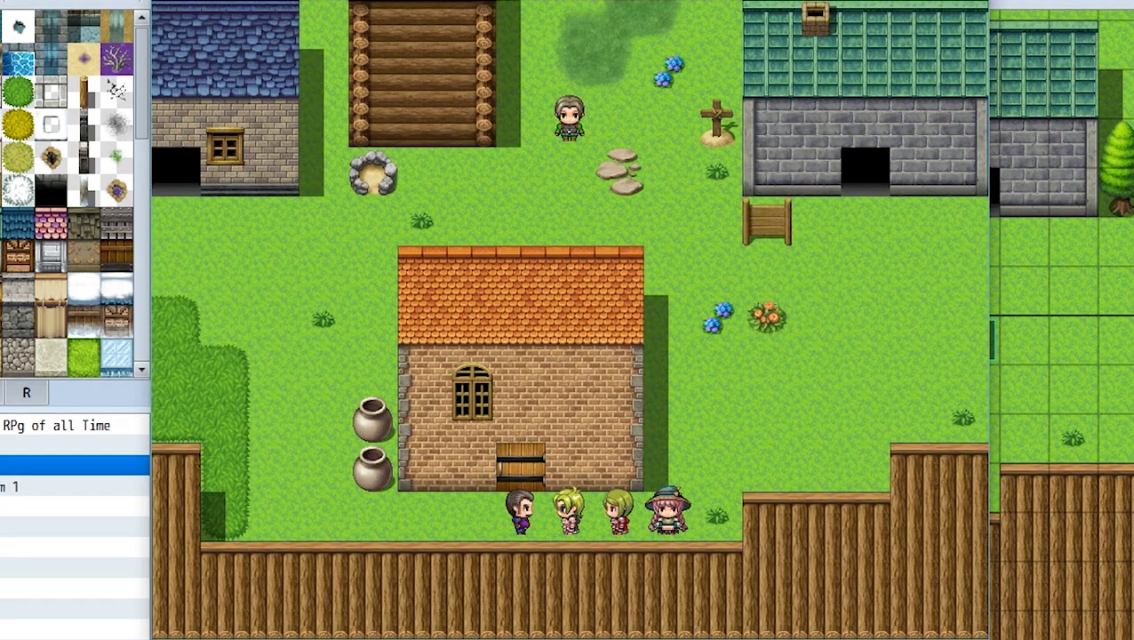
Step: In the playtest, talk to the guard at the house door and to the villager north of the house to check their first messages
{"action": "key", "text": "Return"}
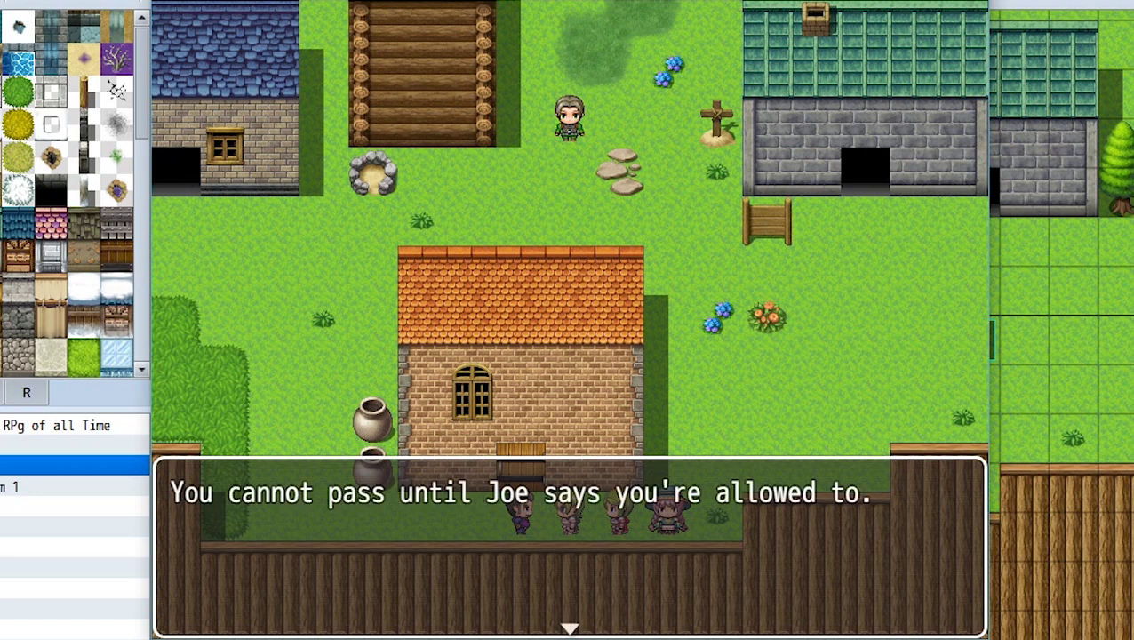
{"action": "key", "text": "Return"}
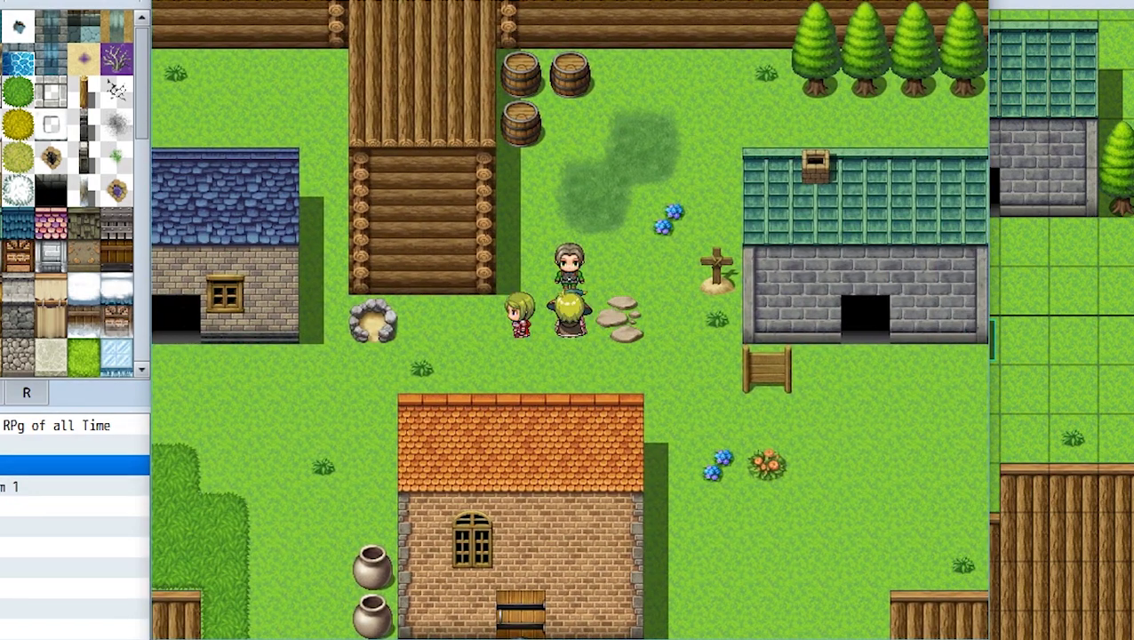
{"action": "key", "text": "Return"}
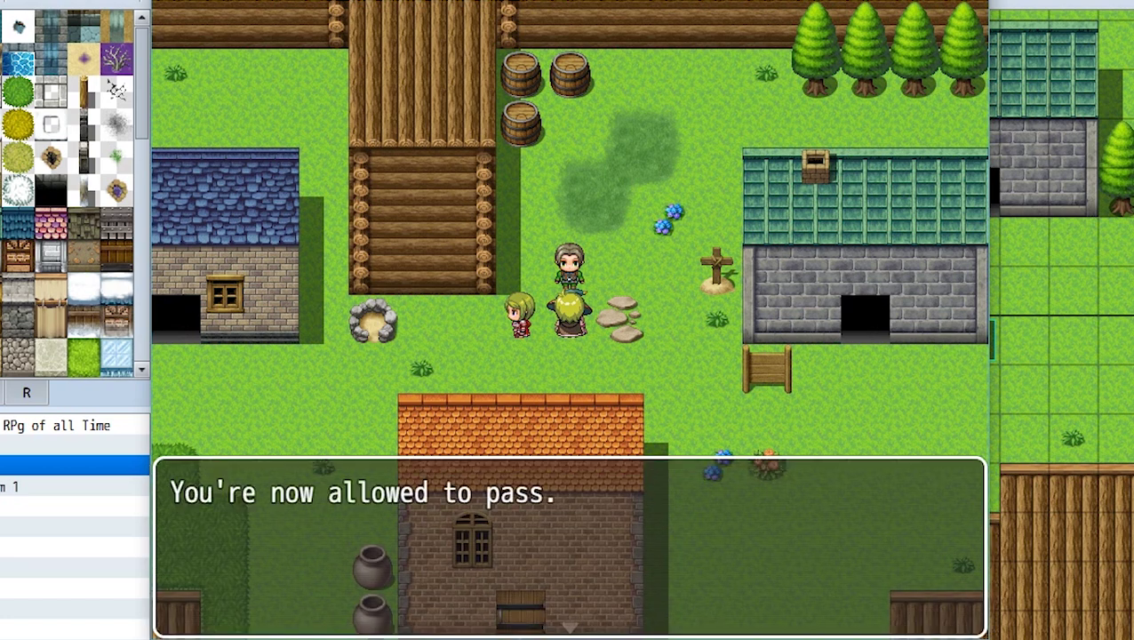
Step: Return to the guard and talk to him repeatedly to test his follow-up dialogue and his move away from the door
{"action": "key", "text": "Return"}
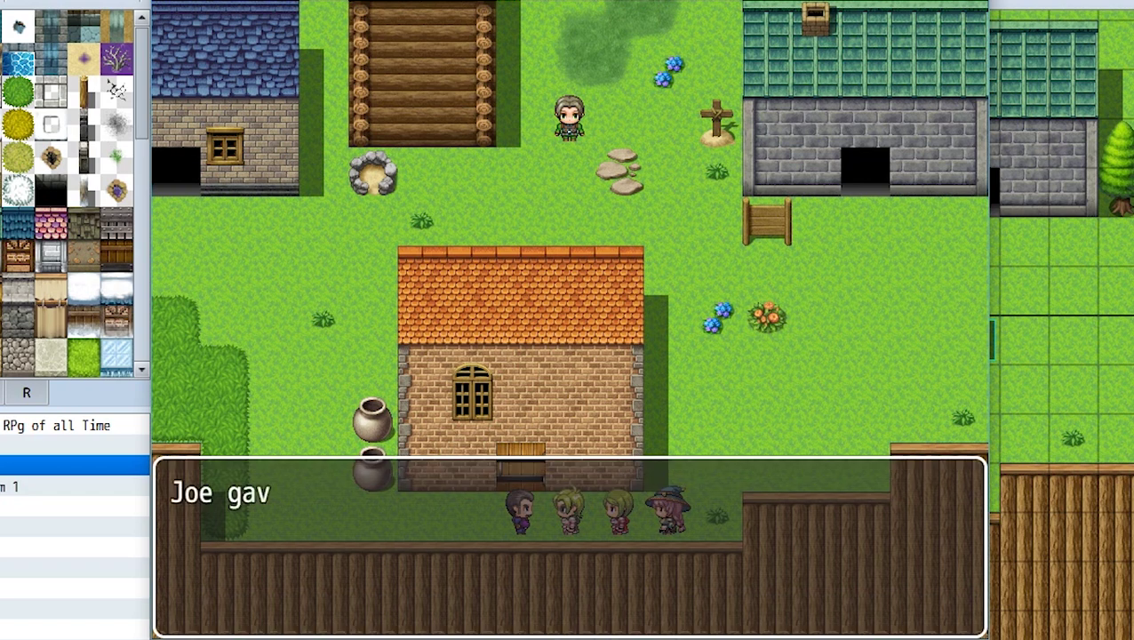
{"action": "key", "text": "Return"}
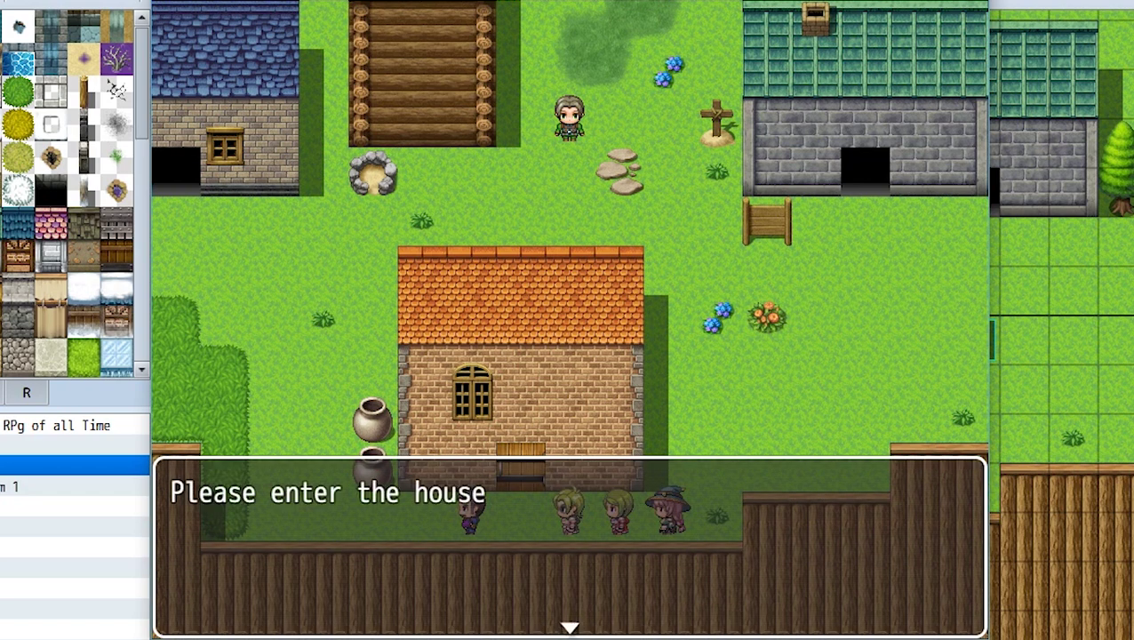
{"action": "key", "text": "Return"}
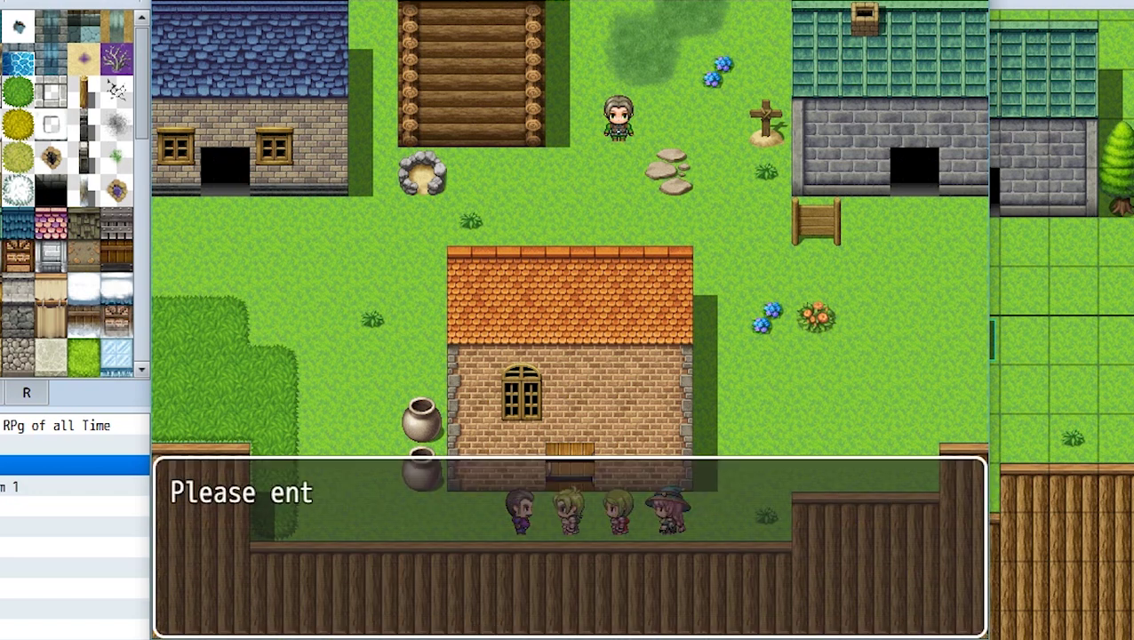
{"action": "key", "text": "Return"}
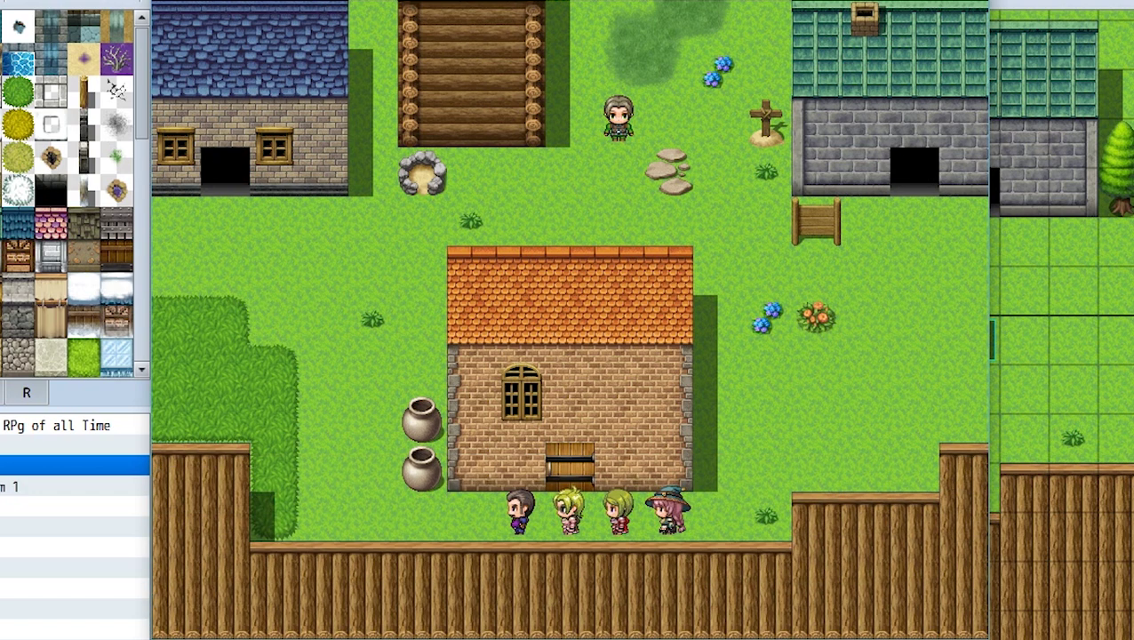
Step: Enter the orange-roofed house, walk a few tiles into the room, and go back out to the town
{"action": "key", "text": "Up"}
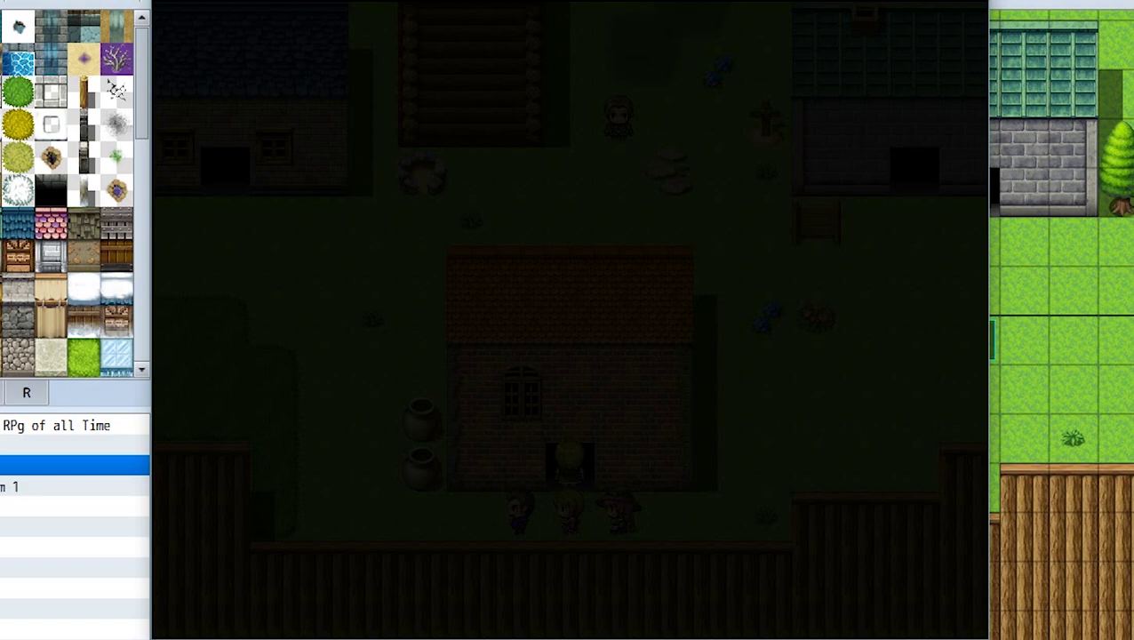
{"action": "key", "text": "Up"}
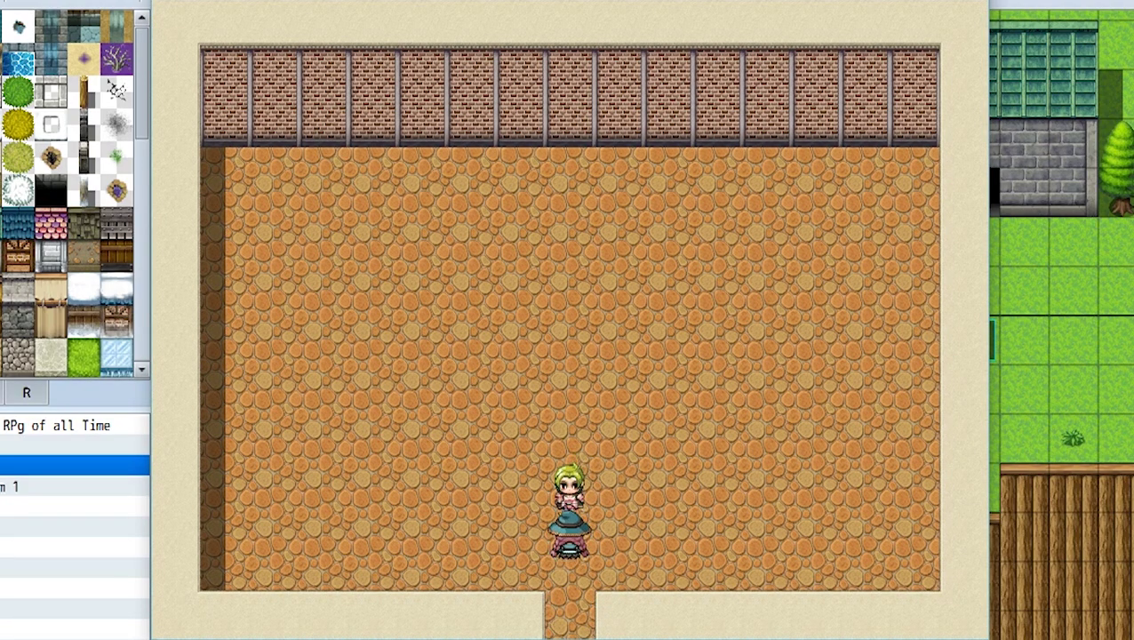
{"action": "key", "text": "Up"}
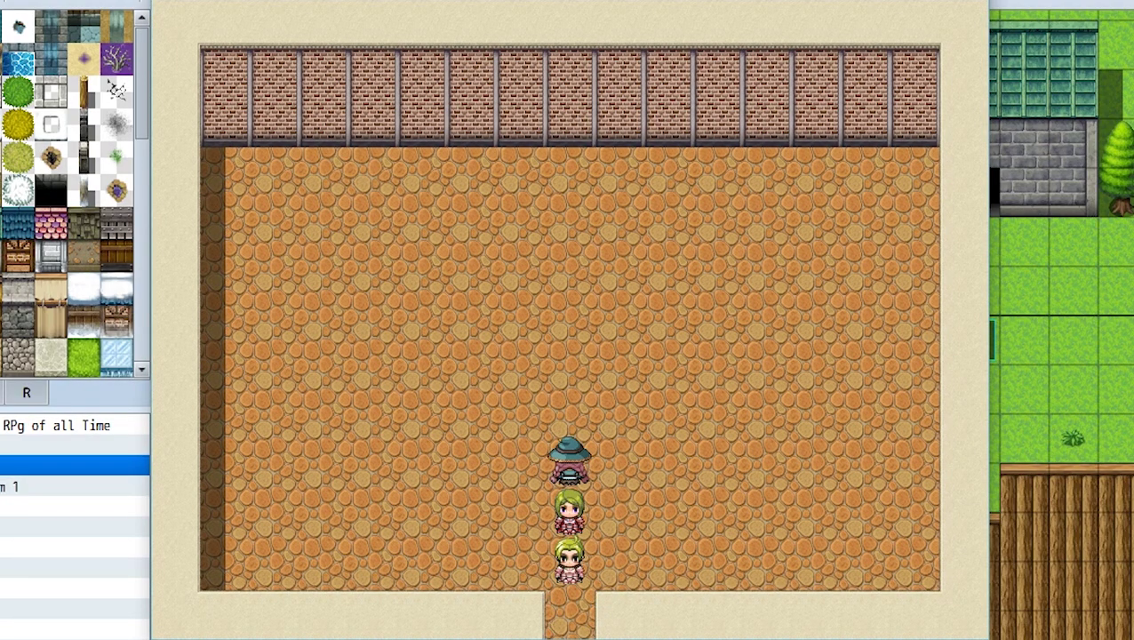
{"action": "key", "text": "Down"}
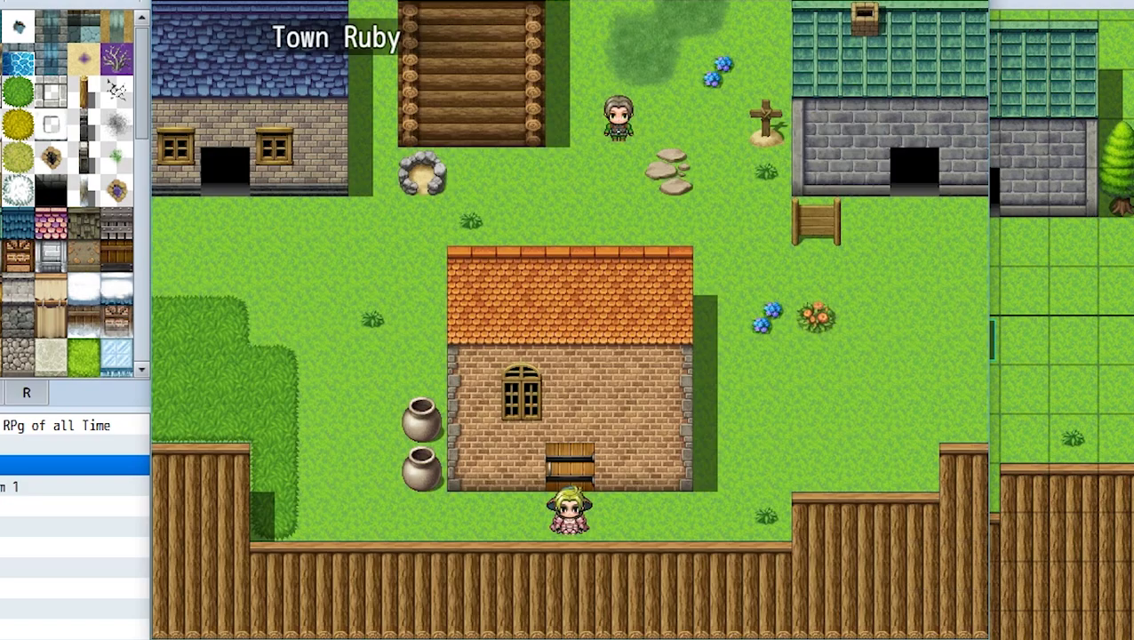
Step: Walk the party back and forth along the front of the orange-roofed house to check whether the guard is gone
{"action": "key", "text": "Left"}
{"action": "key", "text": "Right"}
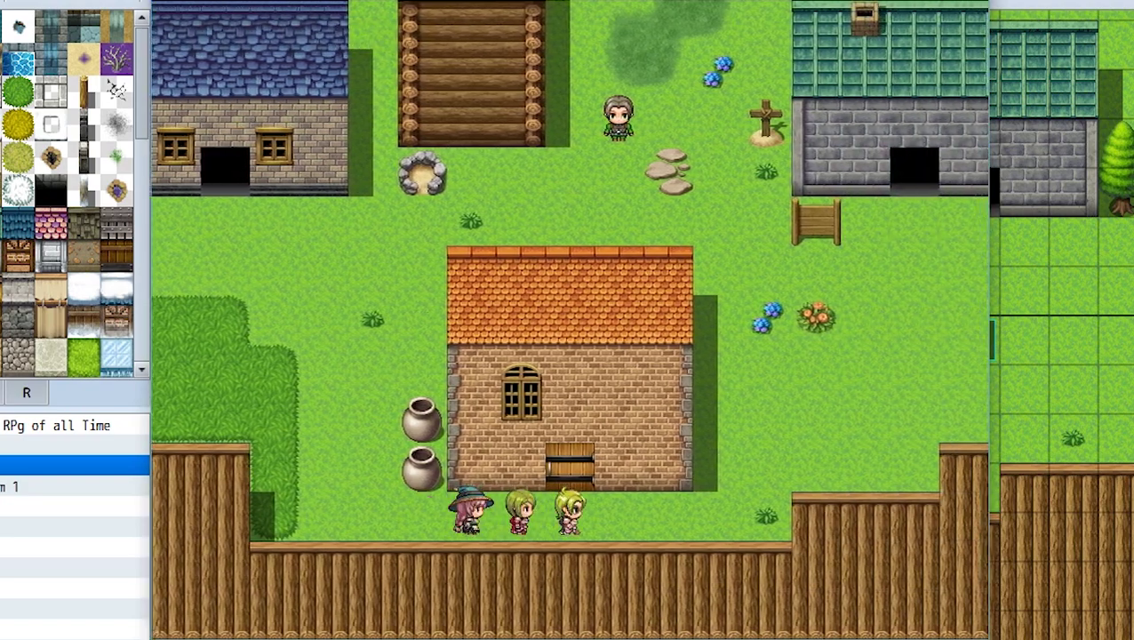
{"action": "key", "text": "Left"}
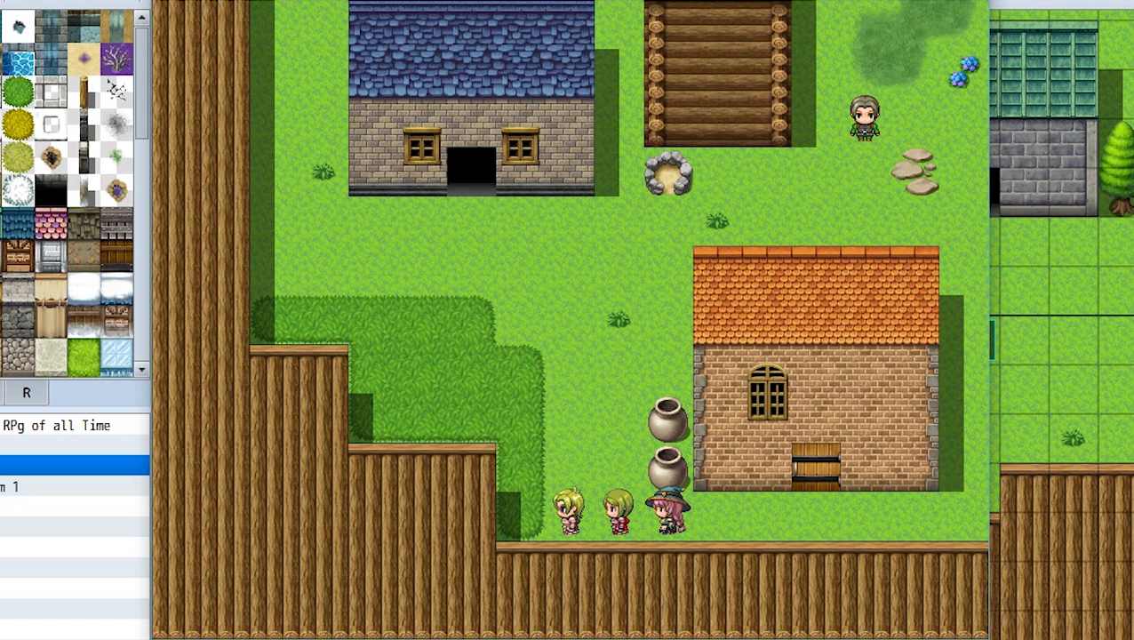
{"action": "key", "text": "Right"}
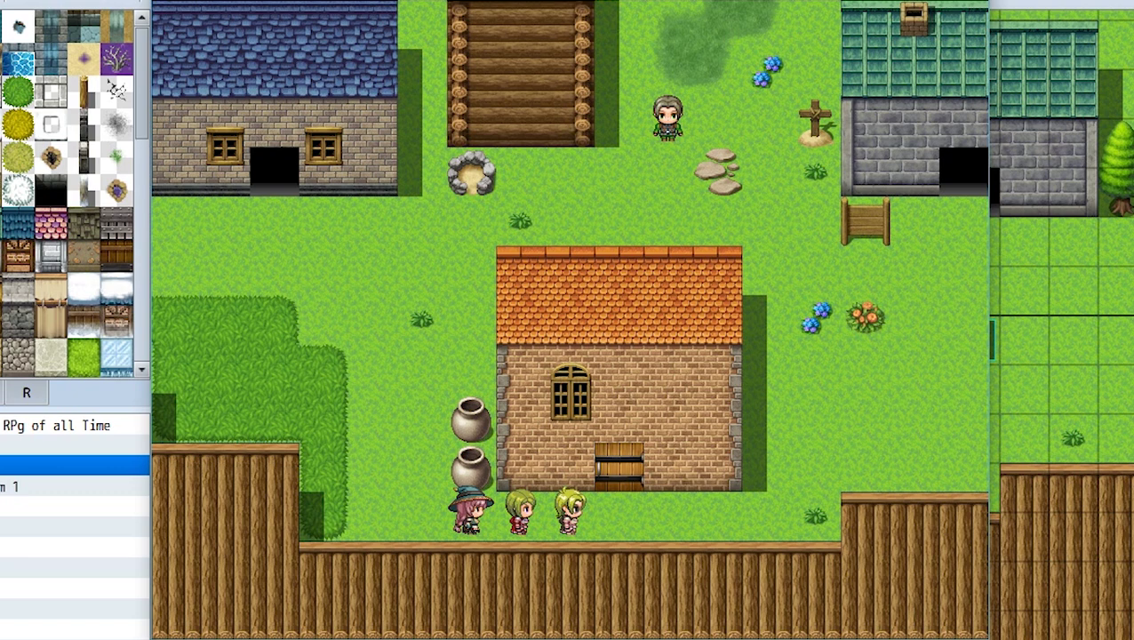
{"action": "key", "text": "Right"}
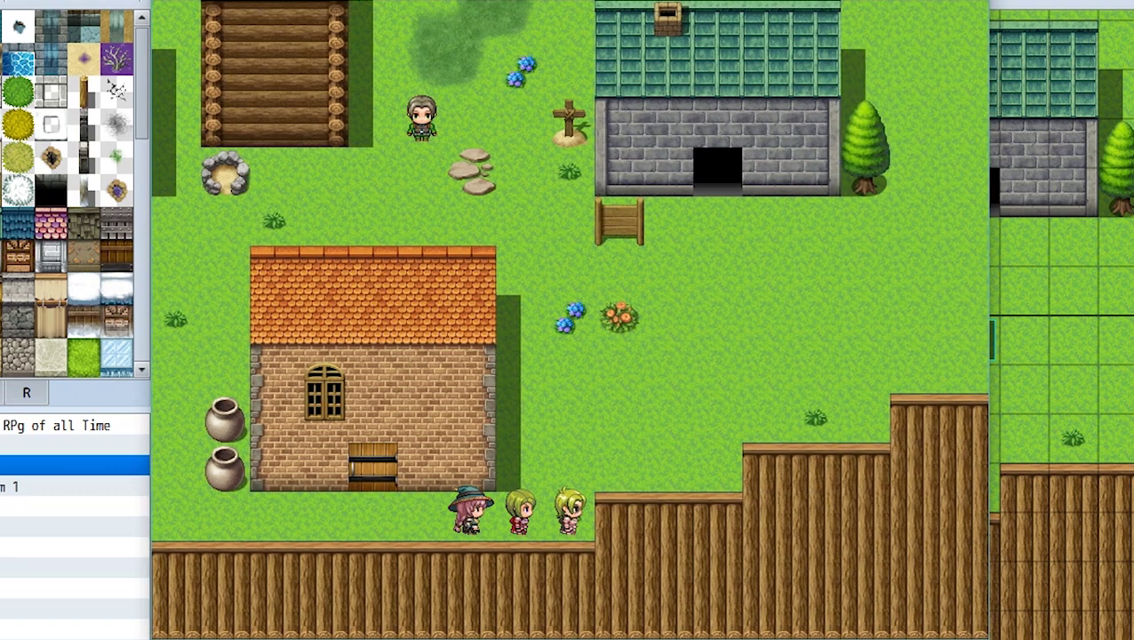
Step: Walk the party north through the town, past the villager and around the area near the barrels
{"action": "key", "text": "Up"}
{"action": "key", "text": "Left"}
{"action": "key", "text": "Up"}
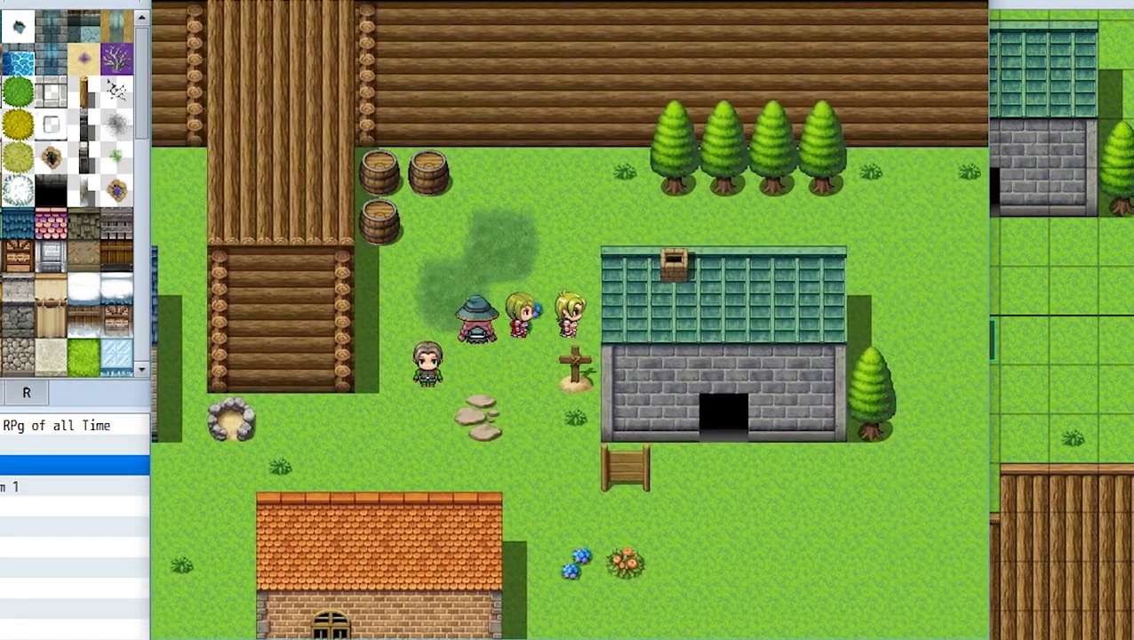
{"action": "key", "text": "Right"}
{"action": "key", "text": "Up"}
{"action": "key", "text": "Left"}
{"action": "key", "text": "Down"}
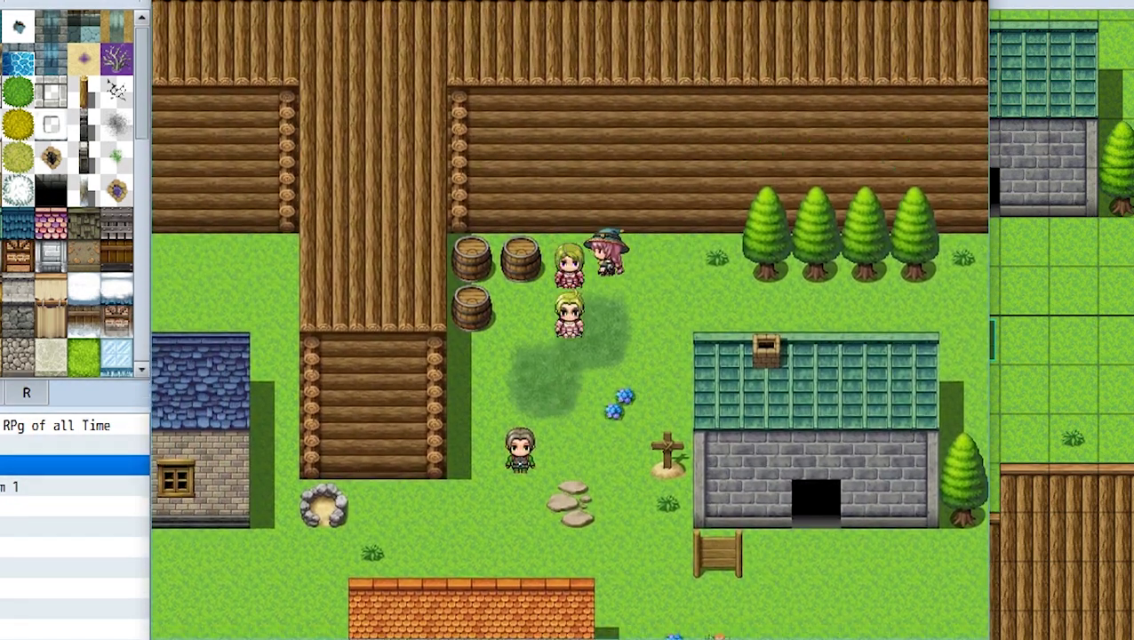
{"action": "key", "text": "Left"}
{"action": "key", "text": "Right"}
{"action": "key", "text": "Left"}
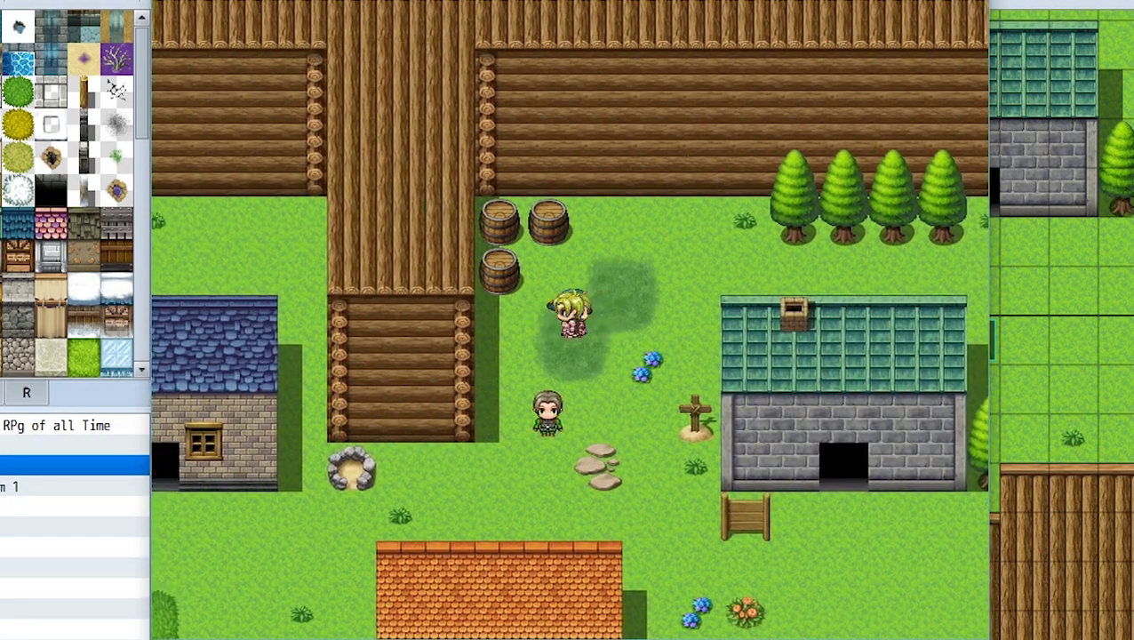